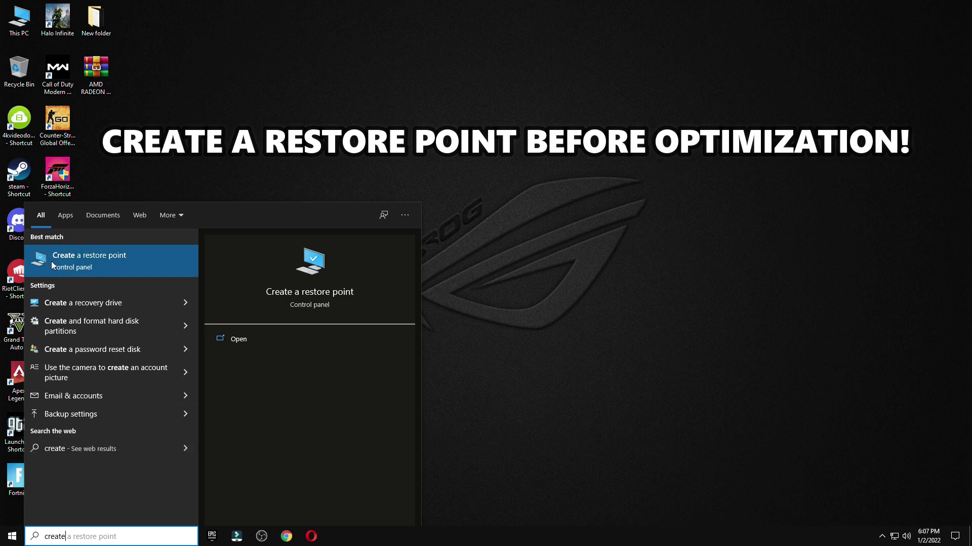
Open the system's restore point settings and turn on system protection for Local Disk (C:).
left_click(87, 265)
left_click_drag(128, 28, 464, 104)
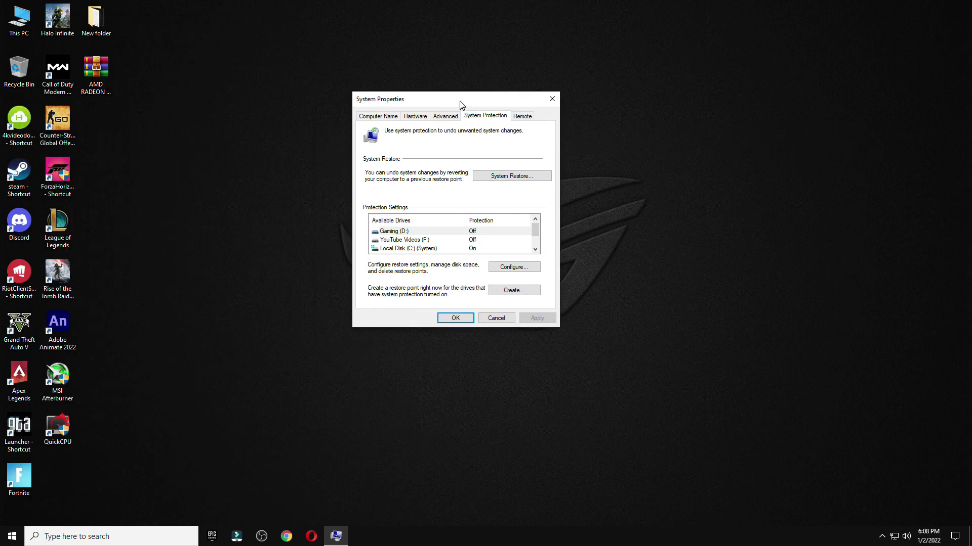
left_click(440, 247)
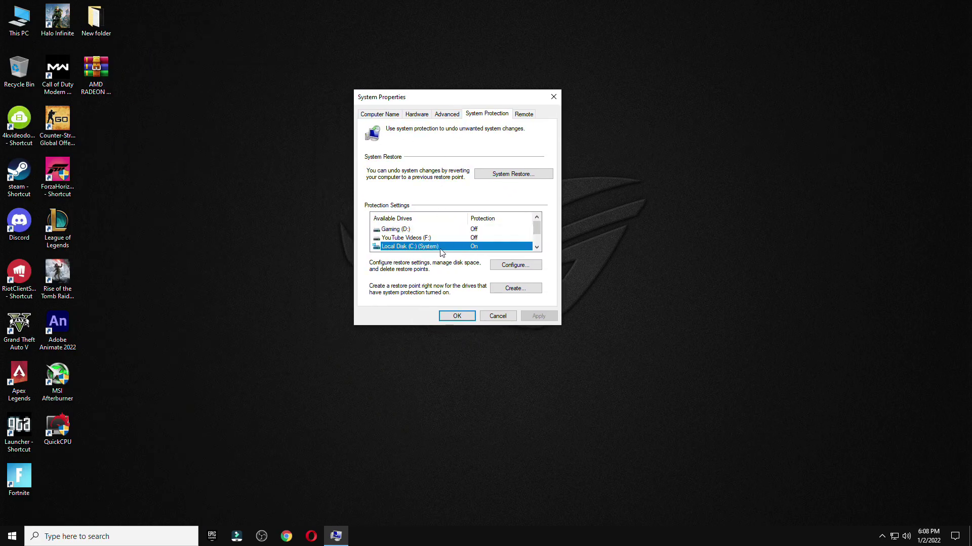
left_click(517, 267)
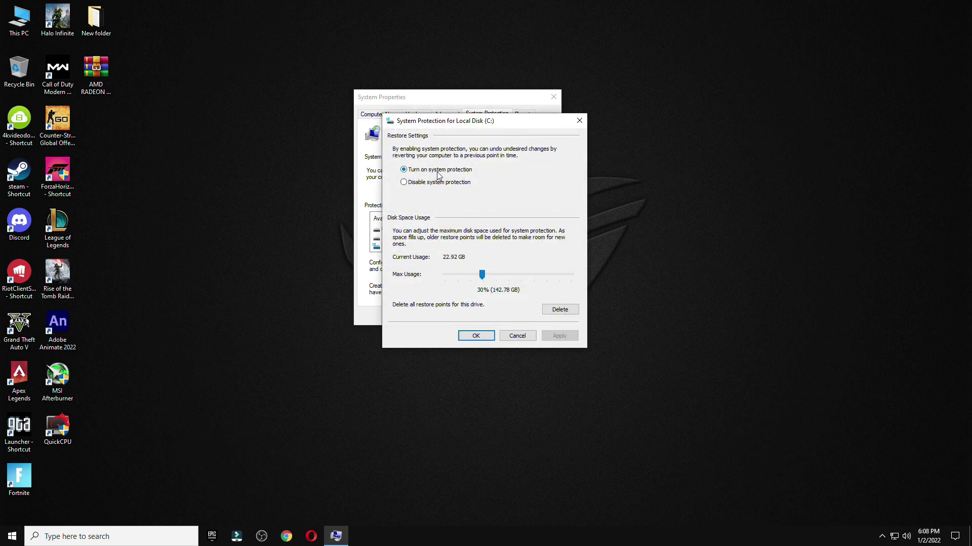
left_click(476, 335)
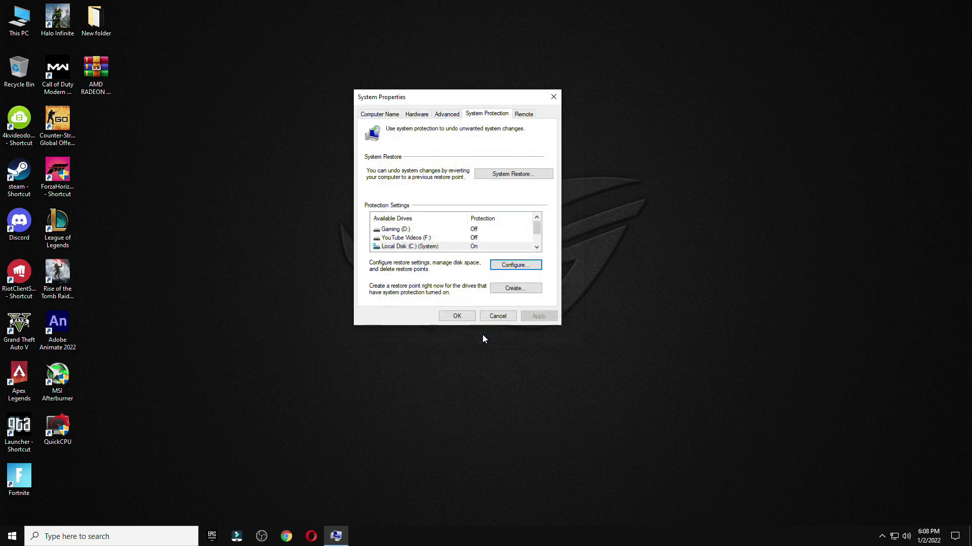
Create a restore point with the description "AMD OPTIMIZE" and close the System Properties dialog.
left_click(518, 292)
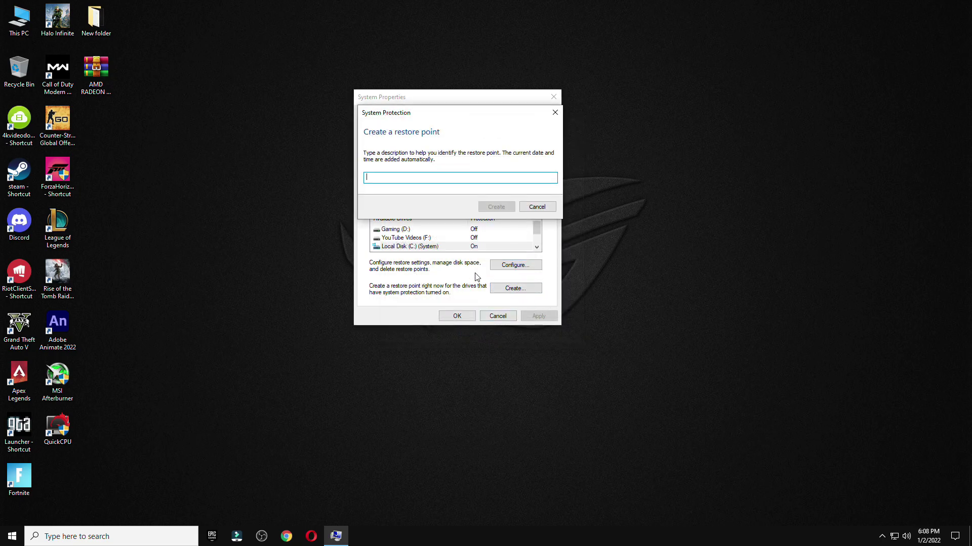
type("AMD OPT")
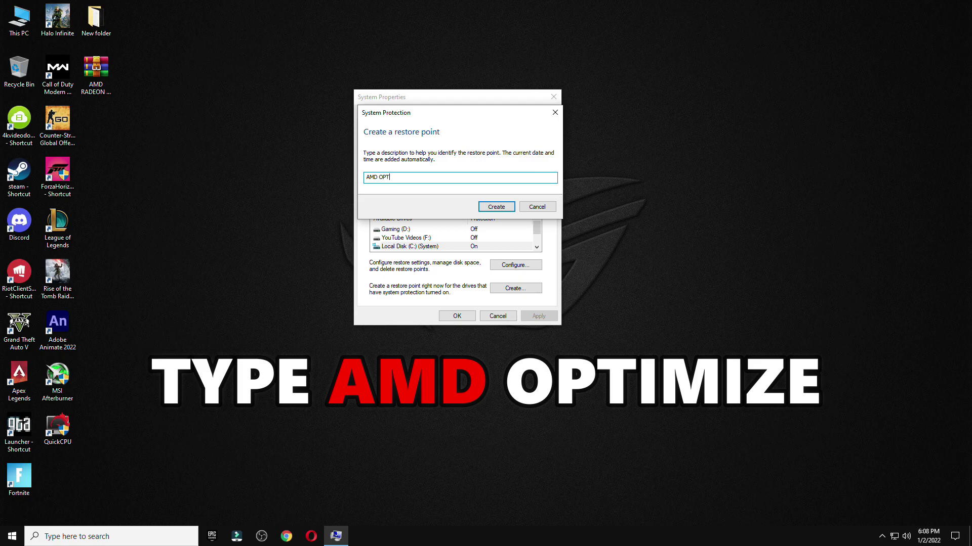
type("IMIZE")
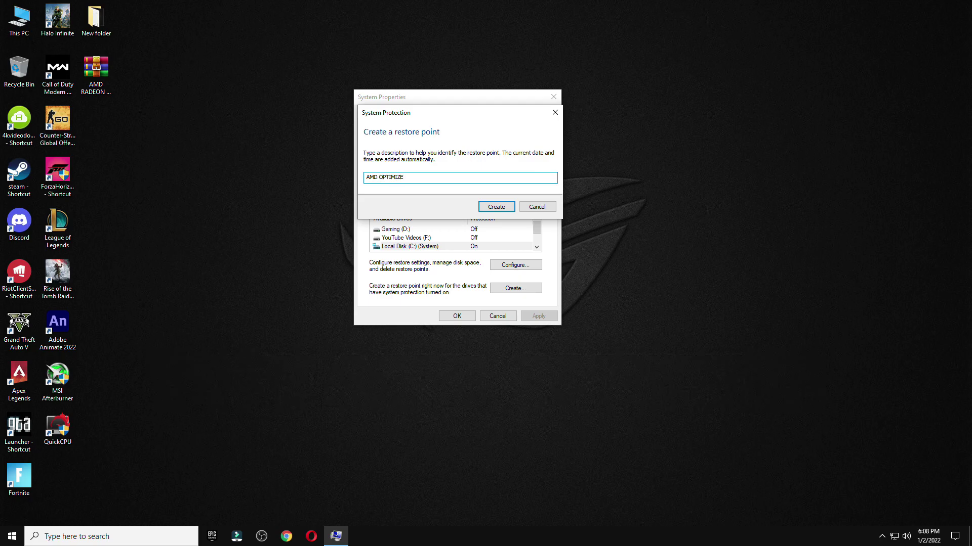
left_click(489, 209)
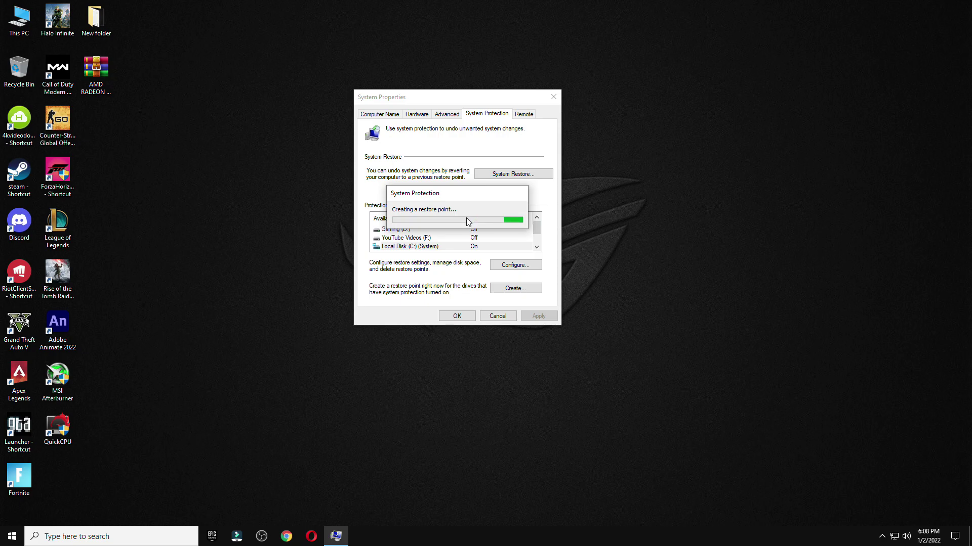
left_click(514, 219)
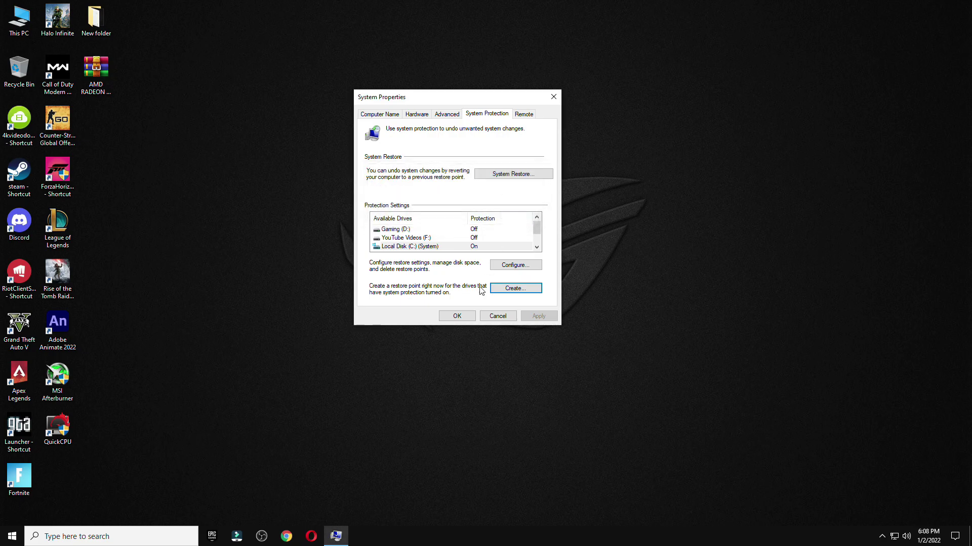
left_click(456, 316)
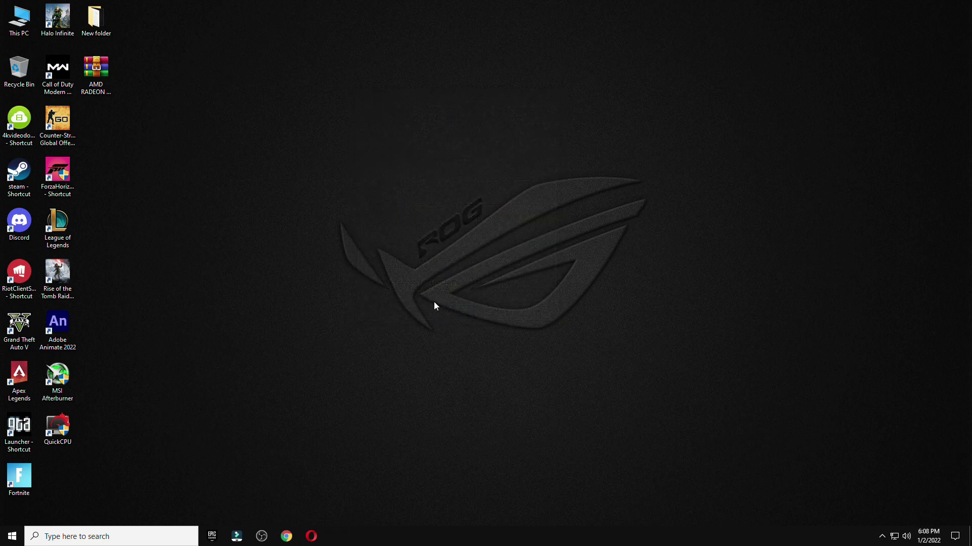
Open AMD Radeon Software and set its preferred software version to Recommended + Optional in the system settings.
right_click(410, 87)
left_click(471, 95)
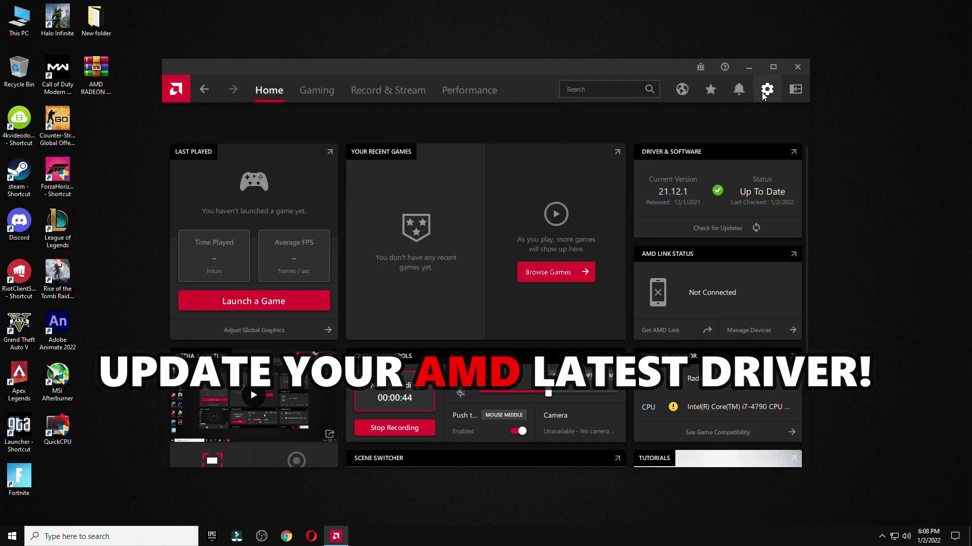
left_click(765, 95)
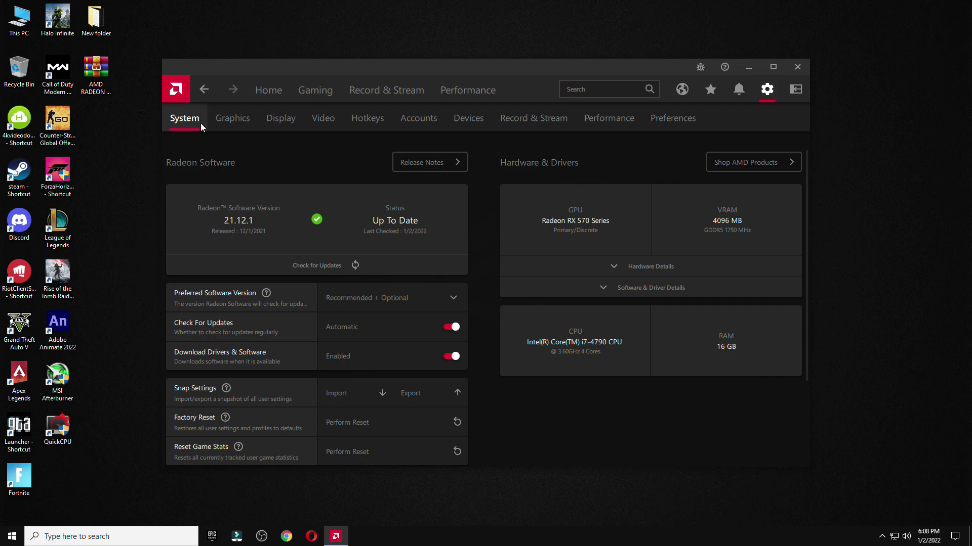
left_click(328, 300)
left_click(380, 351)
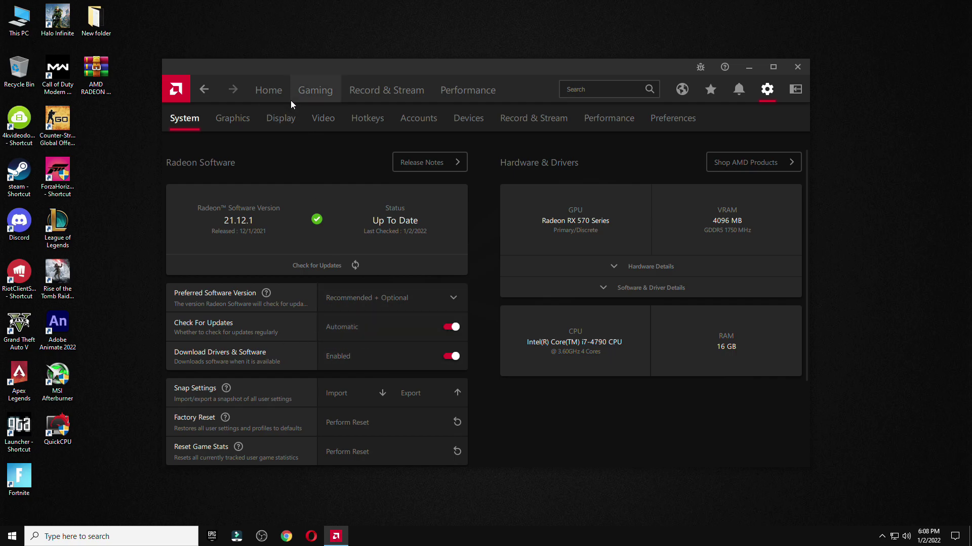
Check for Radeon driver updates from the home page and close AMD Radeon Software.
left_click(264, 90)
left_click(717, 228)
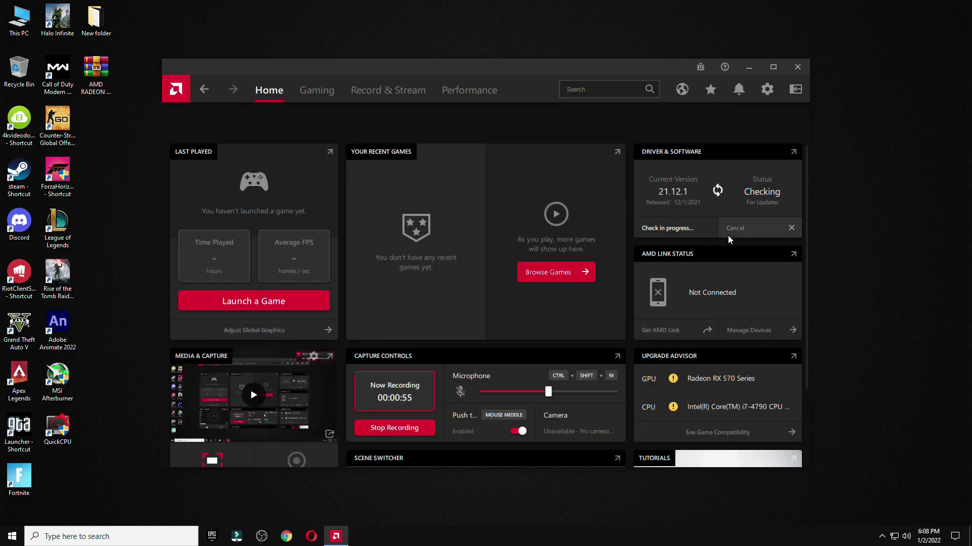
left_click(795, 68)
Extract the AMD Radeon optimize pack archive on the desktop into its own folder and delete the archive.
left_click_drag(96, 75, 512, 146)
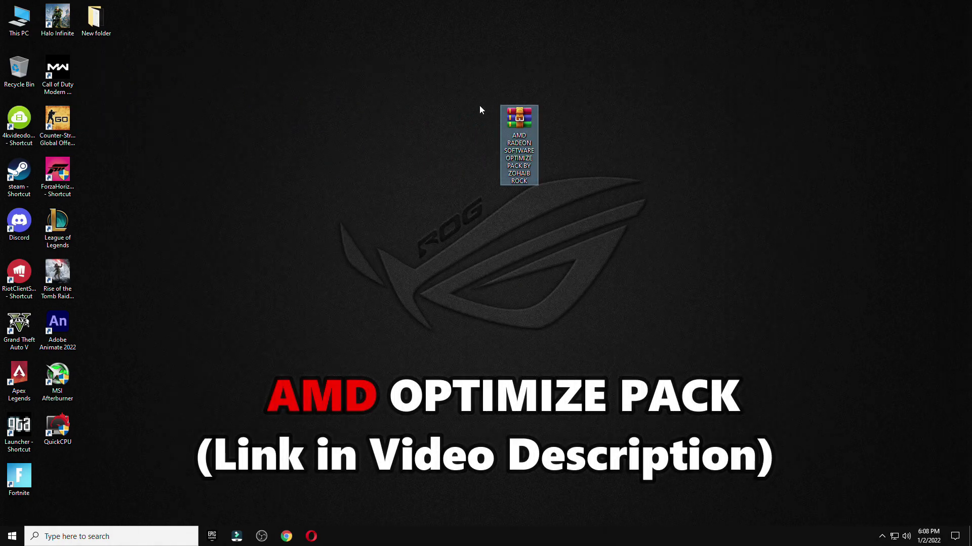
right_click(516, 108)
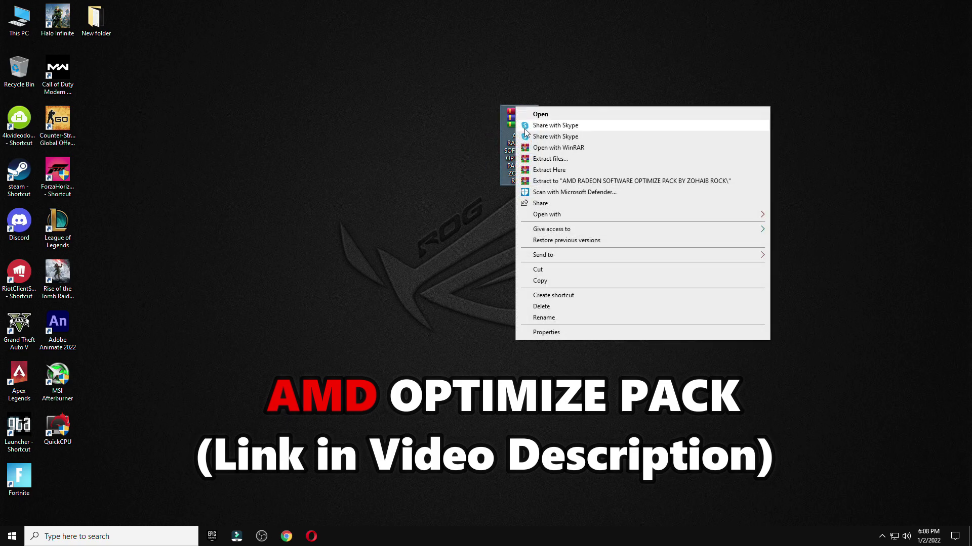
left_click(559, 177)
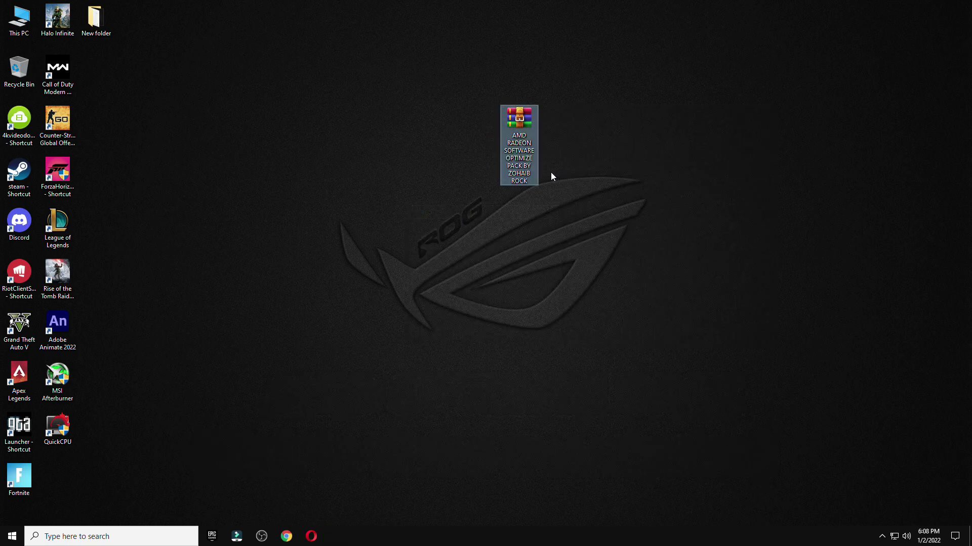
left_click_drag(54, 481, 440, 222)
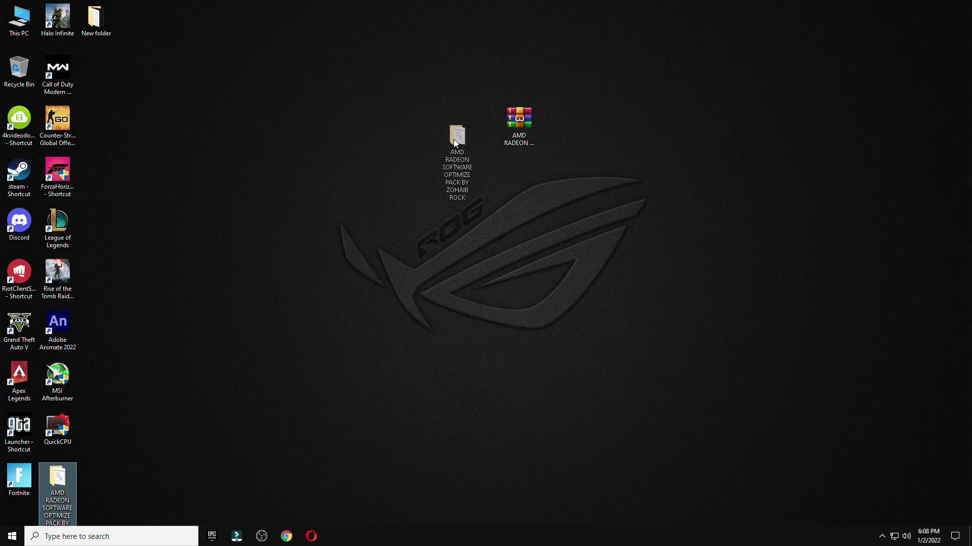
left_click_drag(453, 140, 454, 137)
left_click_drag(520, 125, 20, 70)
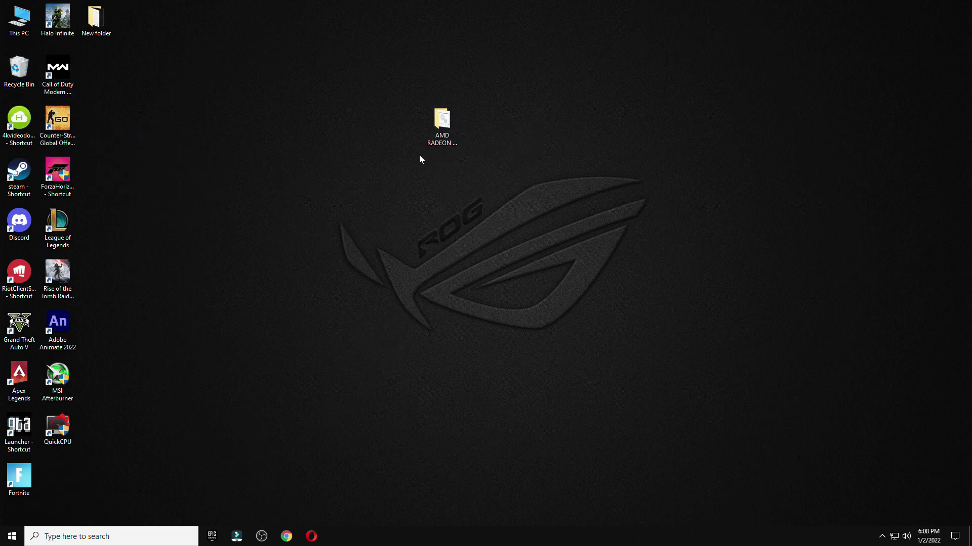
Open the extracted optimize pack in a smaller window and enter the folder "1 Windows Settings Best (Registry)".
double_click(436, 118)
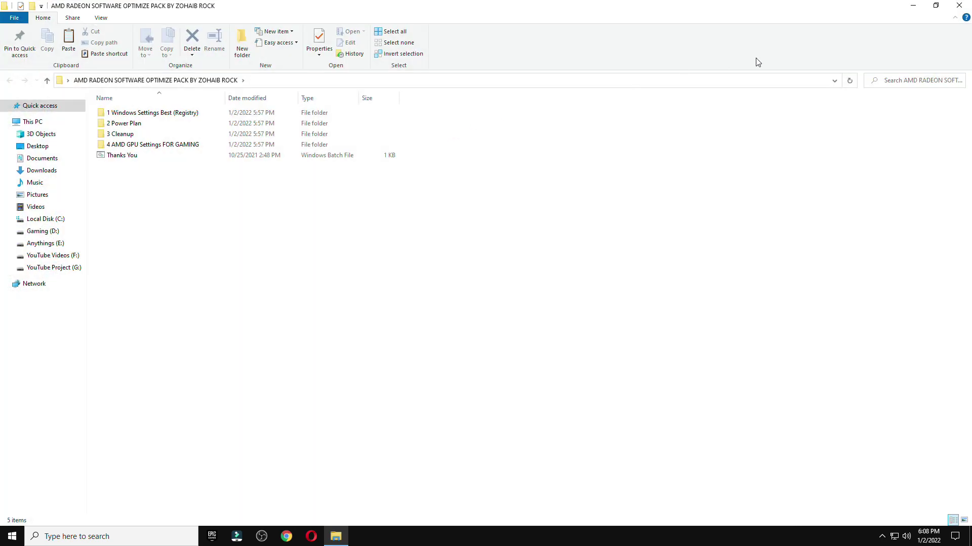
left_click(936, 6)
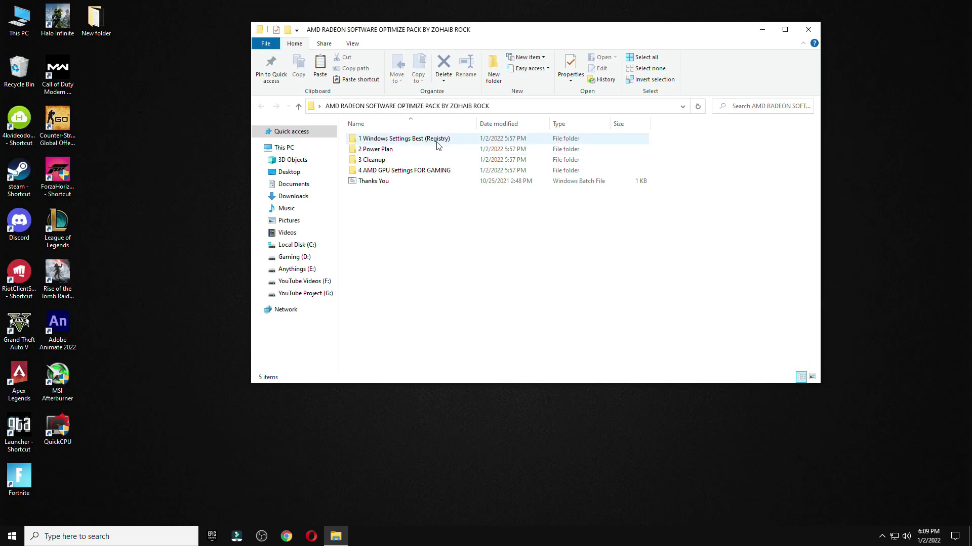
double_click(428, 142)
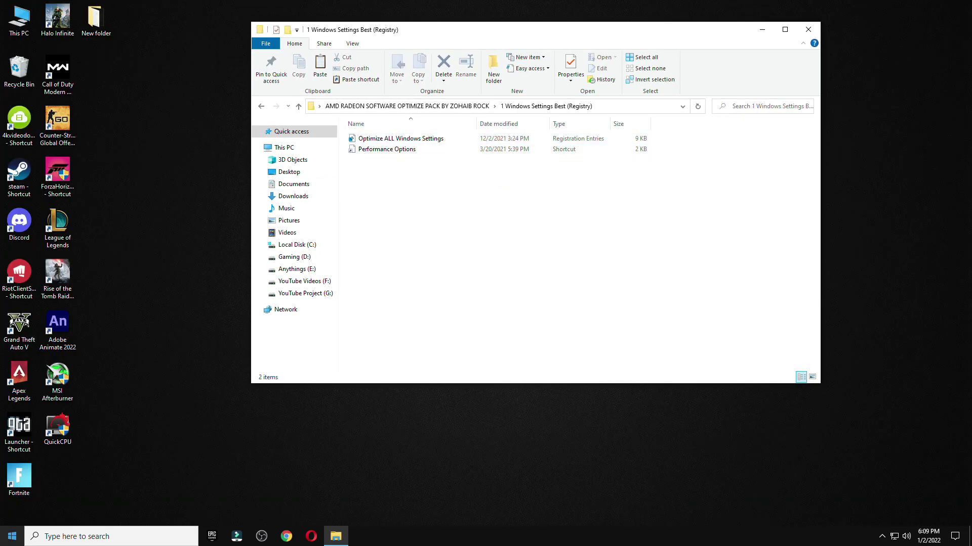
View the Windows Settings home page and close it.
left_click(13, 537)
mouse_move(7, 497)
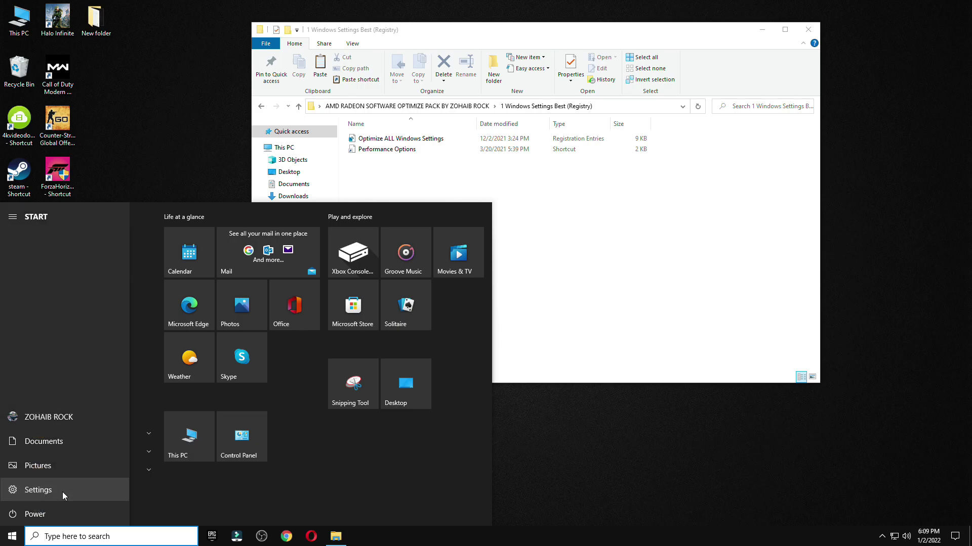
left_click(38, 489)
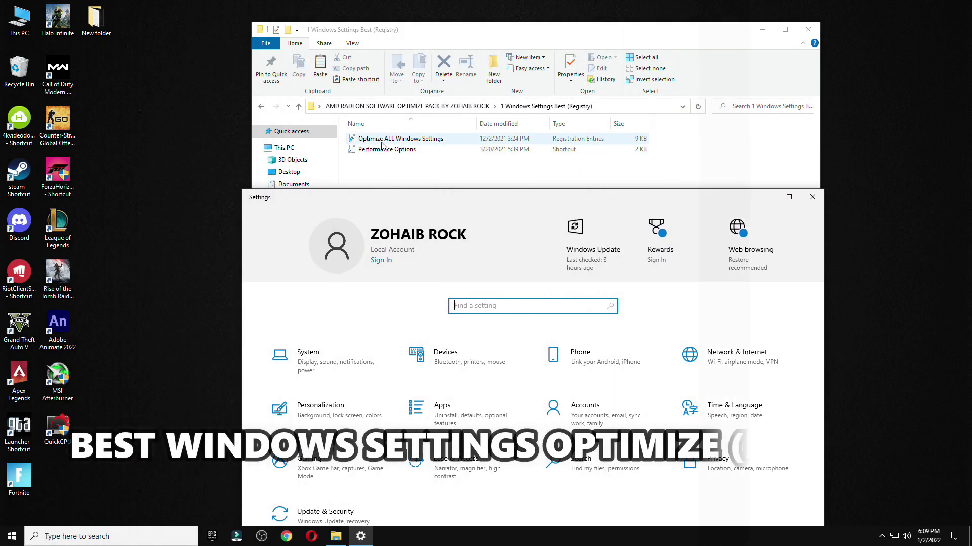
left_click_drag(712, 204, 702, 91)
left_click(801, 86)
Merge the "Optimize ALL Windows Settings" registry file into the Windows registry.
double_click(405, 139)
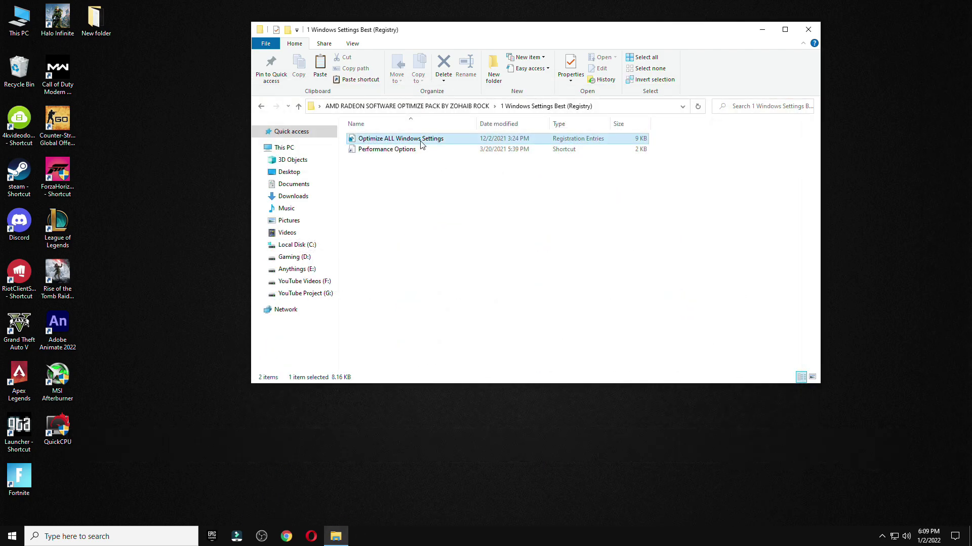
left_click(467, 331)
left_click(561, 284)
key("Return")
Open the Performance Options shortcut and set visual effects to "Let Windows choose what's best for my computer".
left_click(380, 152)
double_click(379, 150)
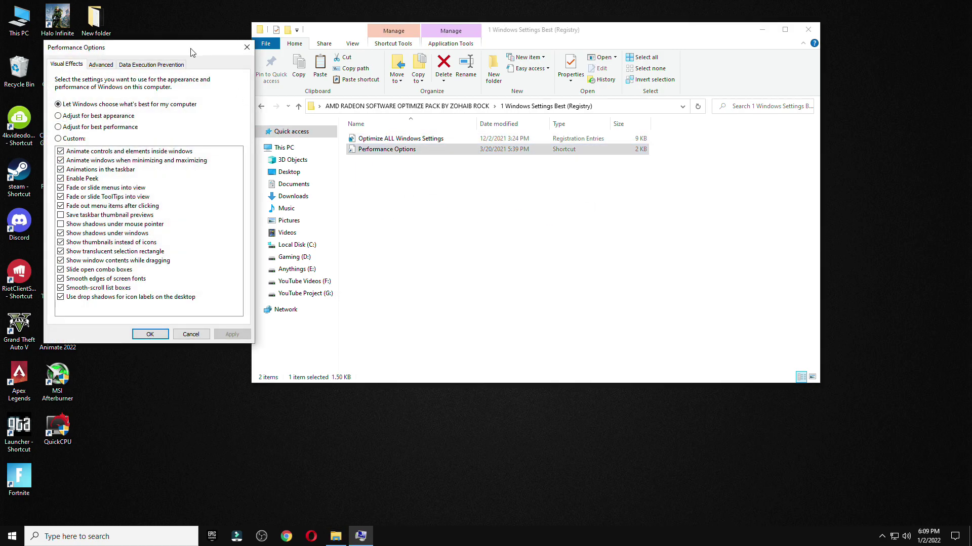
left_click_drag(190, 51, 447, 30)
left_click(357, 106)
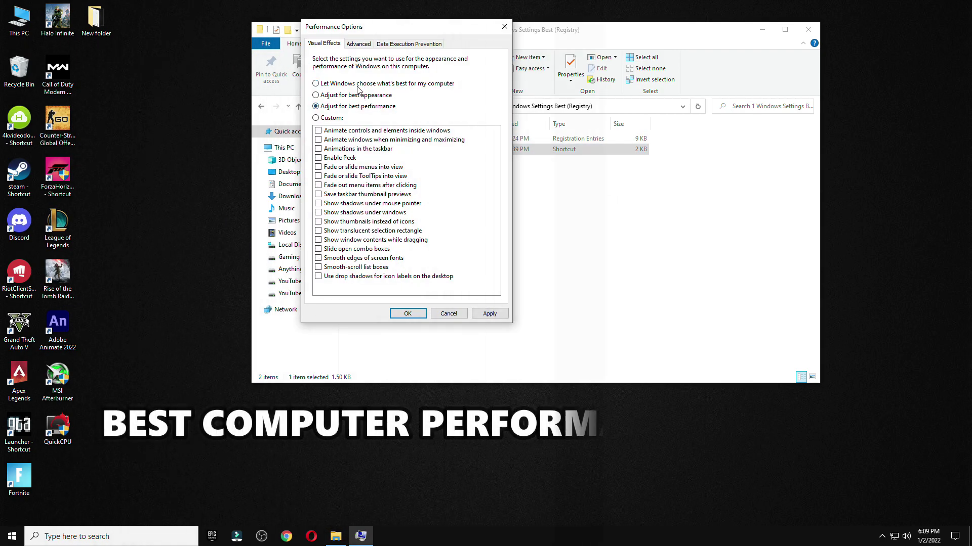
left_click(357, 84)
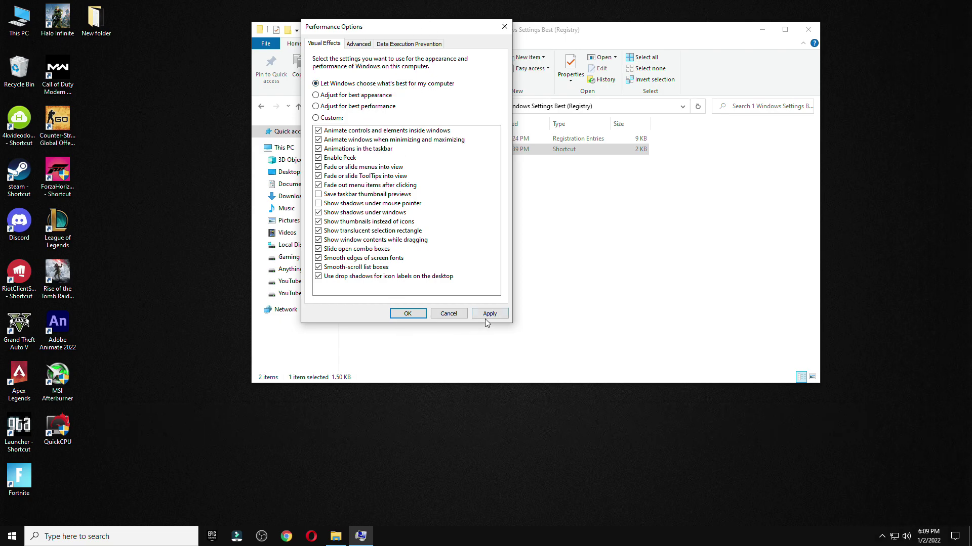
left_click(408, 314)
View the pack's "2 Power Plan" folder, and launch the installed QuickCPU from the desktop, dismissing its update notice.
left_click(261, 105)
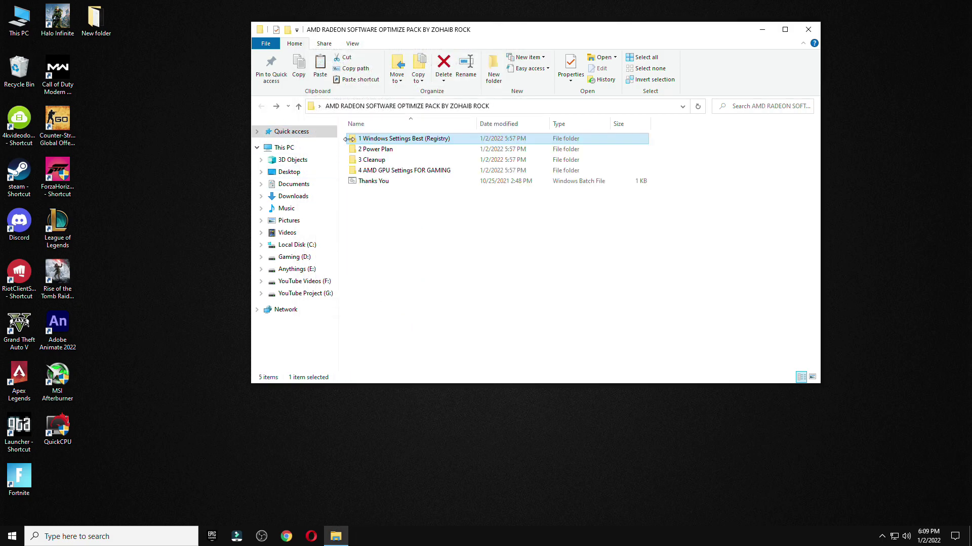
double_click(389, 149)
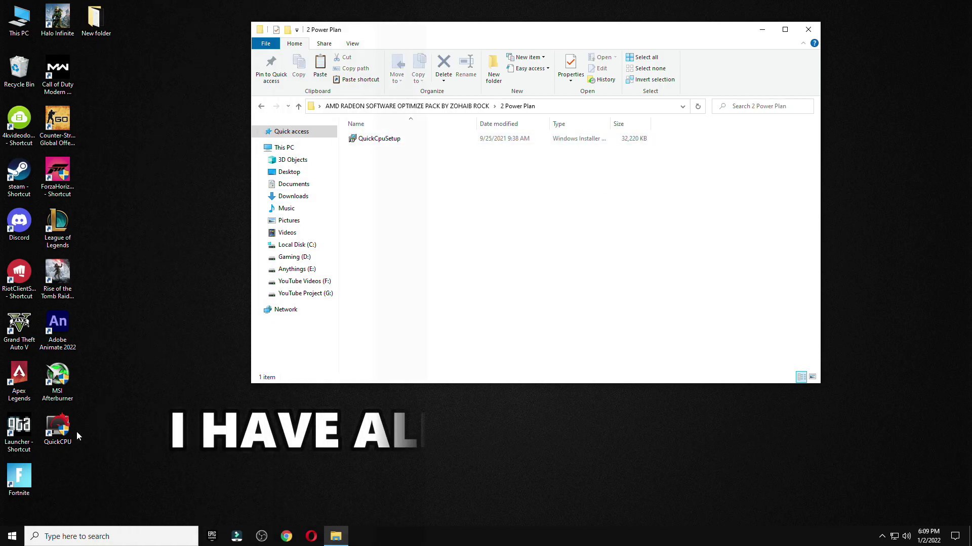
double_click(58, 427)
left_click(431, 341)
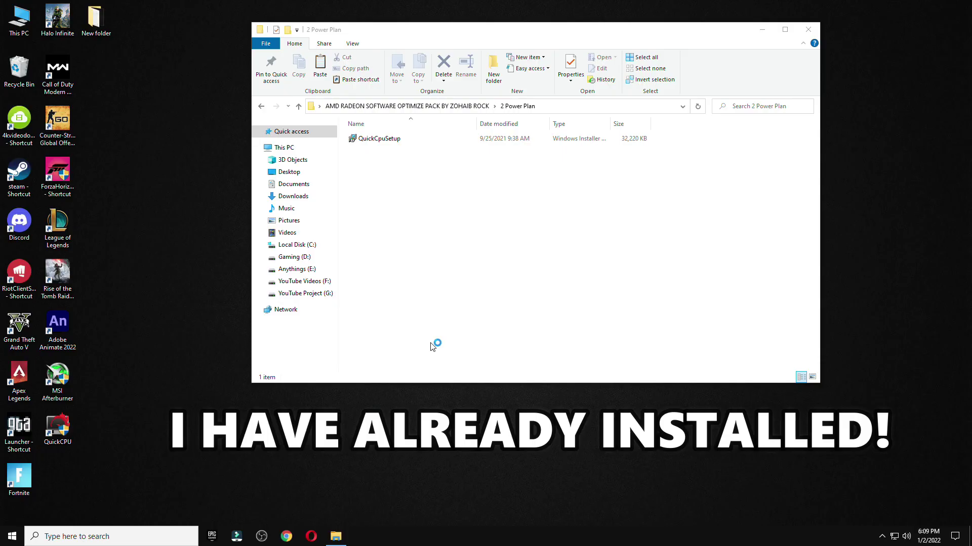
left_click(802, 35)
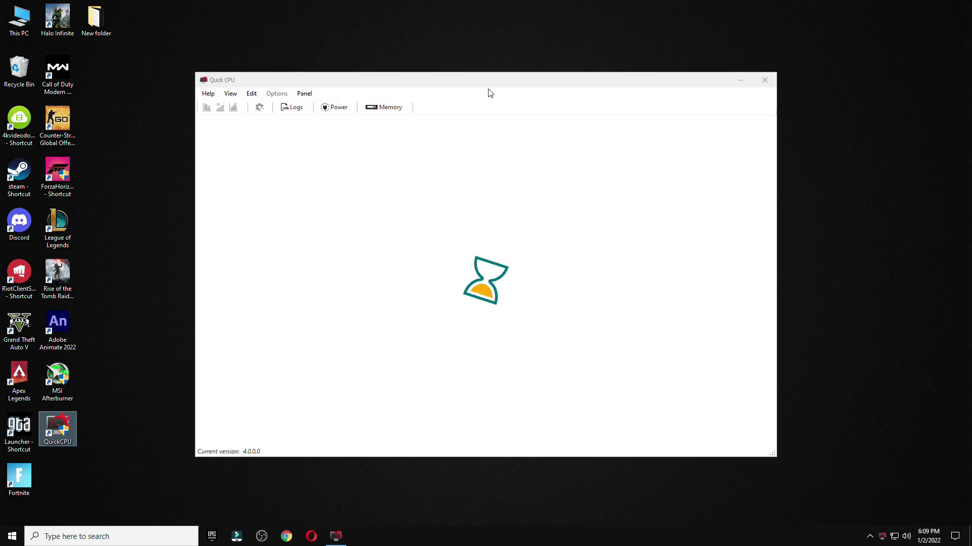
left_click_drag(488, 83, 496, 28)
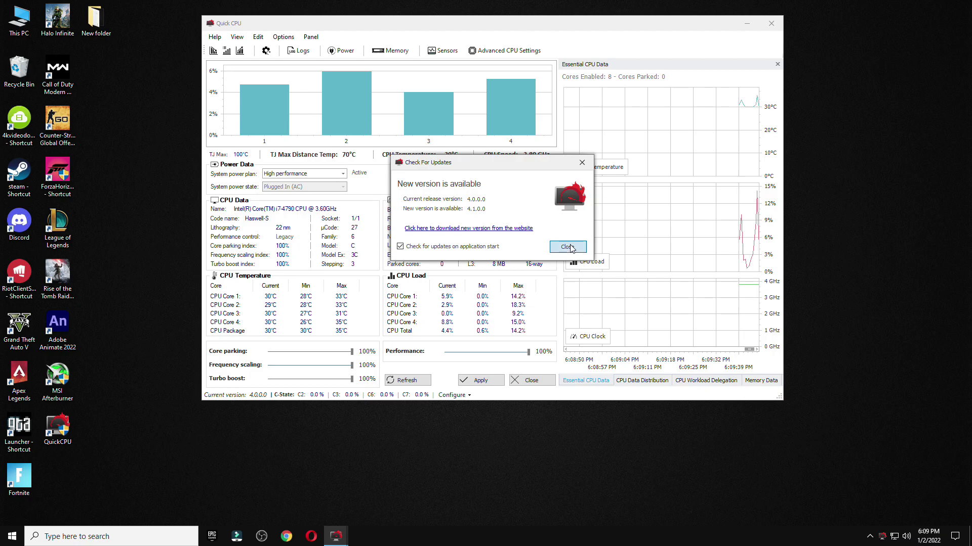
left_click(568, 247)
Set the system power plan to High performance and apply it with frequency scaling, turbo boost and performance at 100%.
left_click(346, 174)
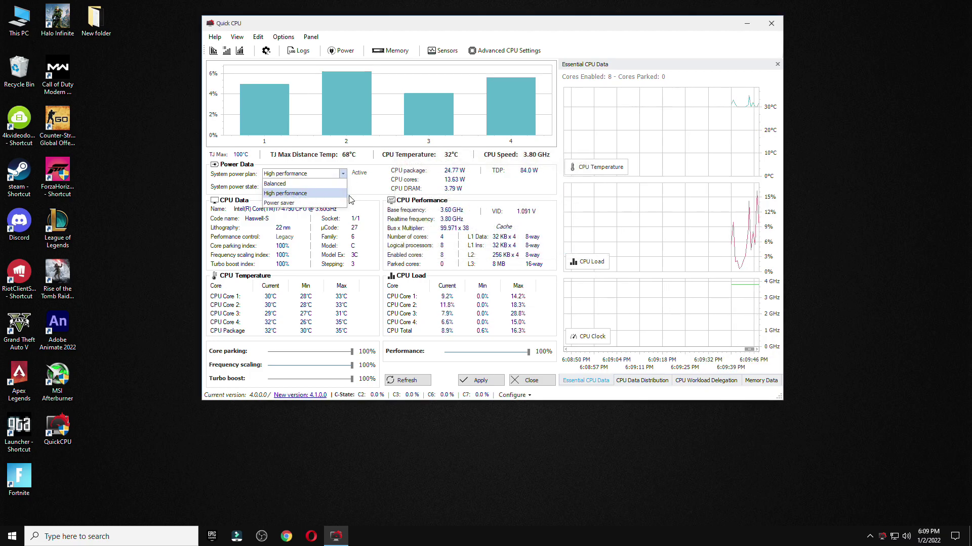
left_click(292, 197)
mouse_move(352, 365)
left_mouse_down()
mouse_move(309, 369)
mouse_move(362, 382)
mouse_move(354, 380)
left_mouse_up()
mouse_move(528, 351)
left_mouse_down()
mouse_move(443, 354)
mouse_move(546, 360)
left_mouse_up()
left_click(496, 377)
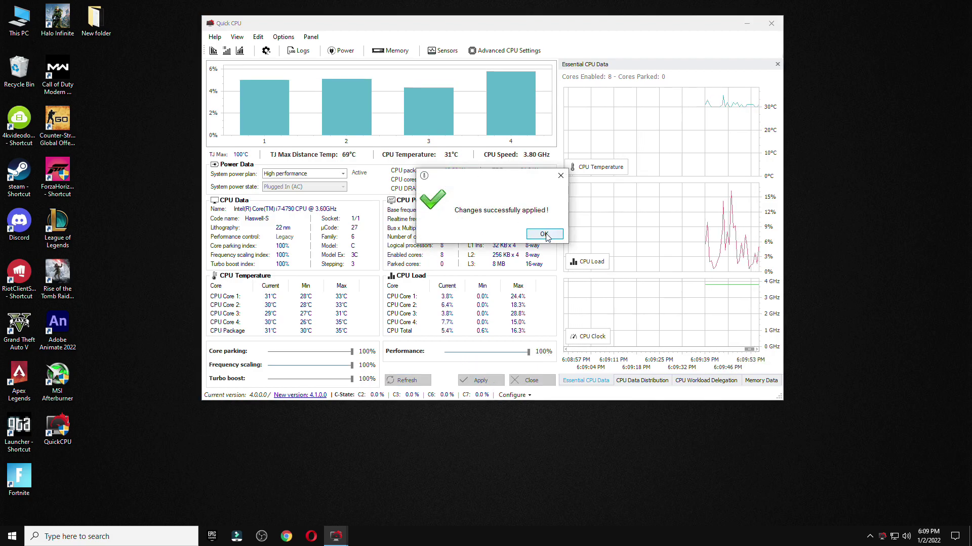
Close QuickCPU after the applied changes, and open the Windows power plan chooser with its additional plans shown.
left_click(544, 235)
left_click(531, 380)
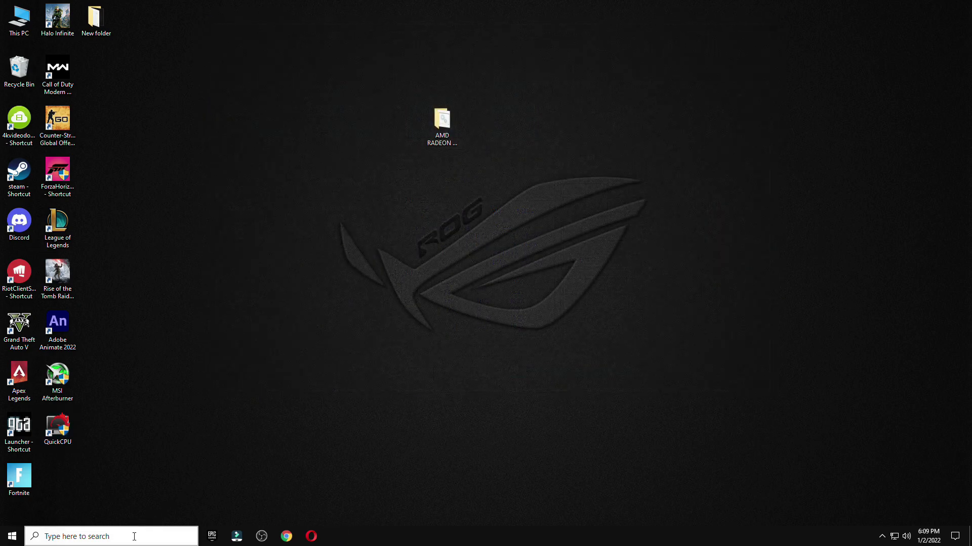
left_click(134, 536)
type("power")
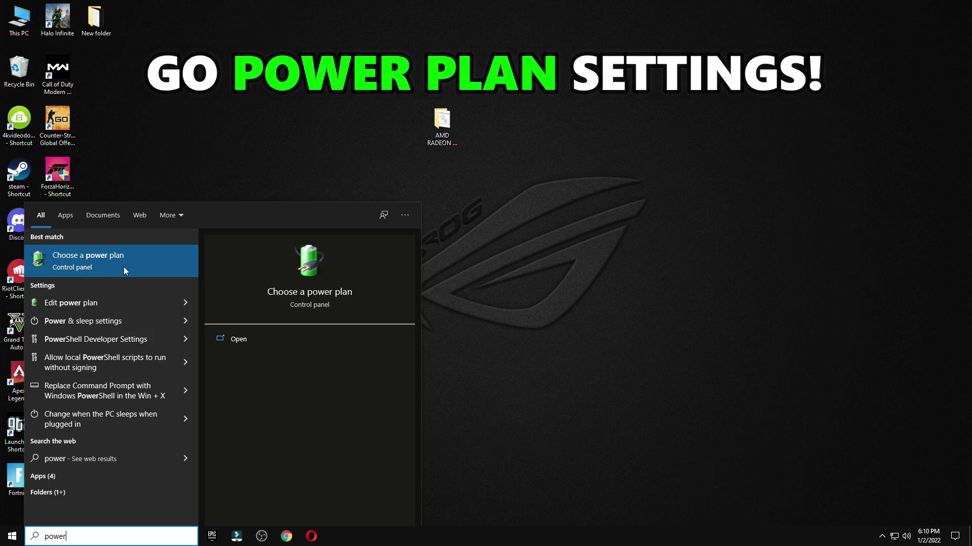
left_click(123, 266)
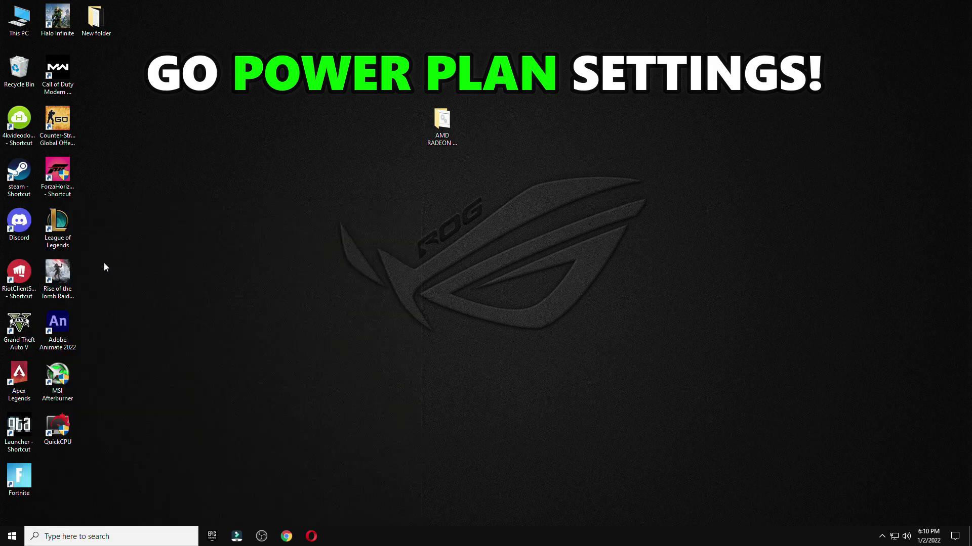
left_click(531, 234)
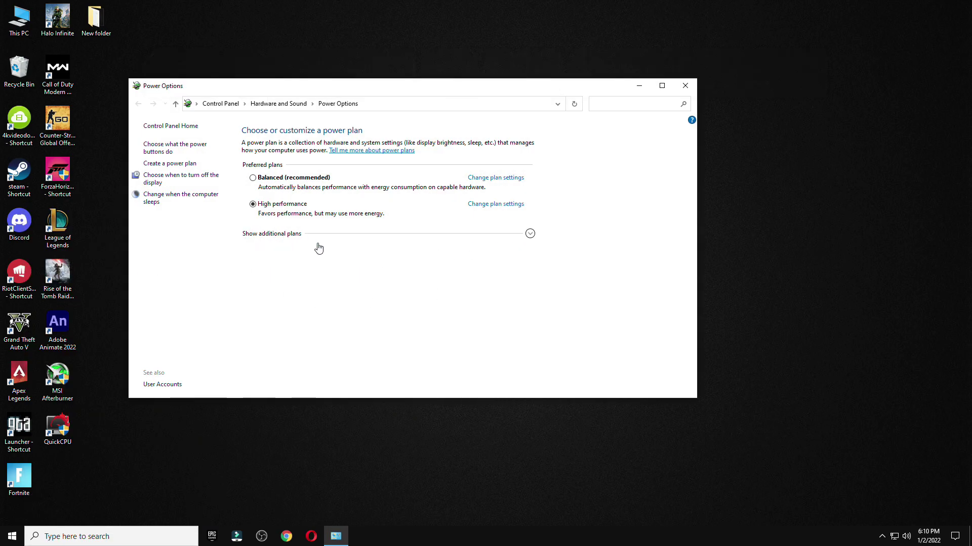
left_click(530, 236)
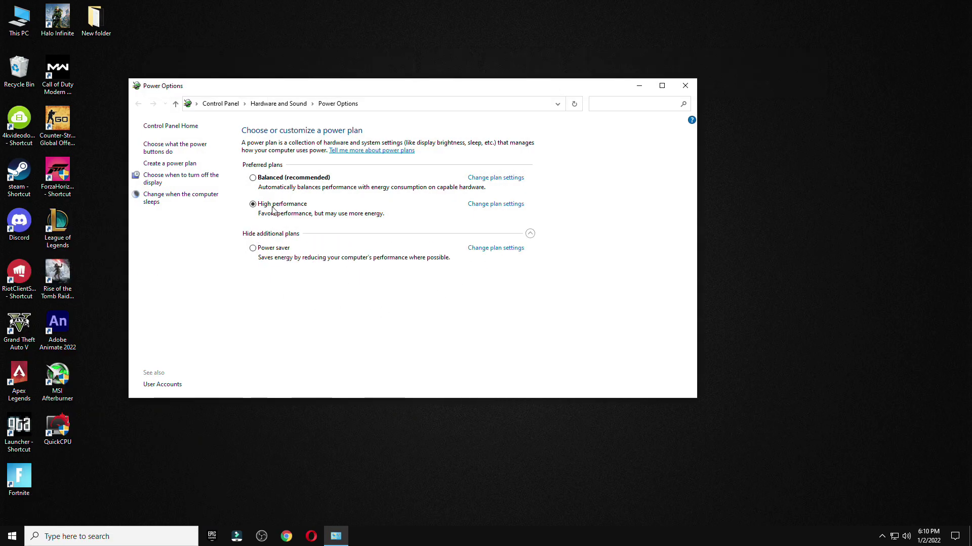
Open the advanced power settings of the High performance plan and check its hard disk turn-off time.
left_click(501, 205)
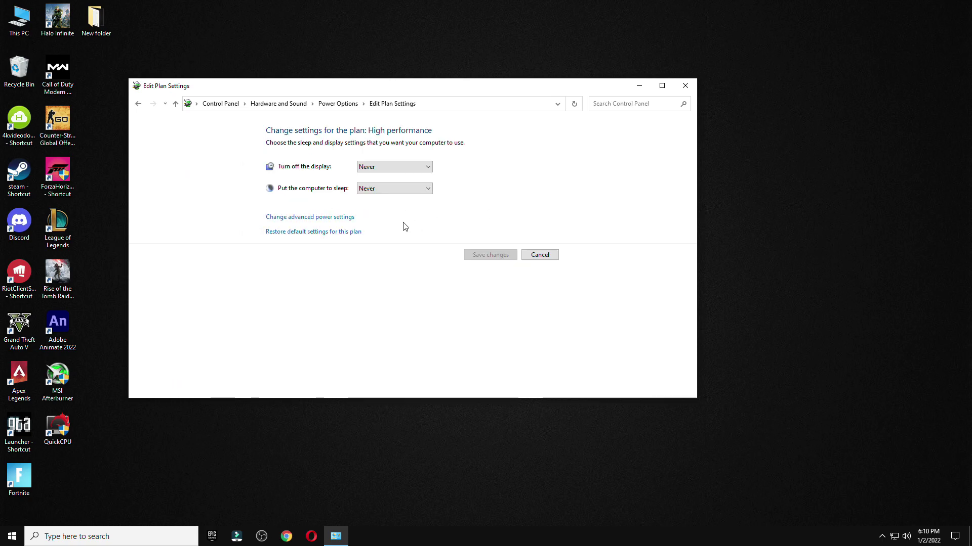
left_click(319, 224)
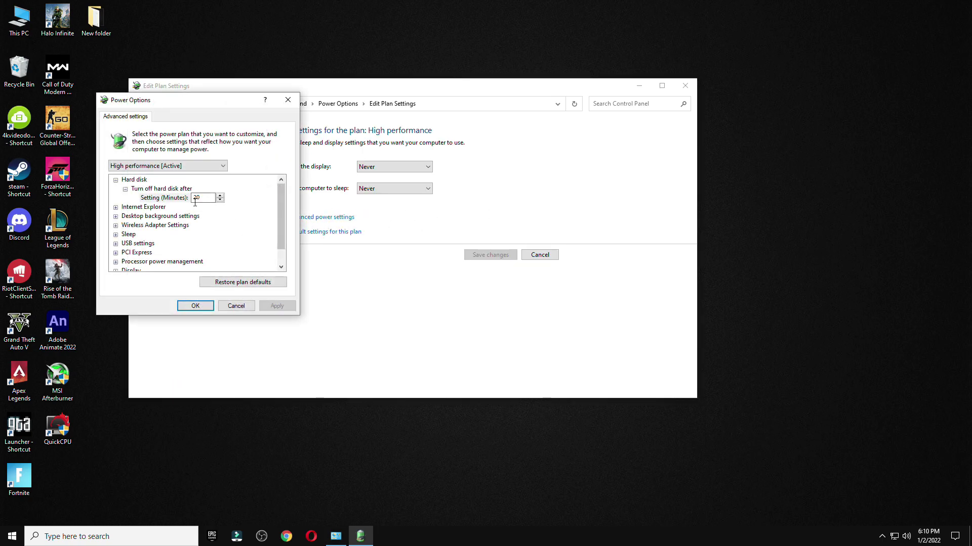
left_click(125, 189)
left_click(125, 189)
left_click(167, 198)
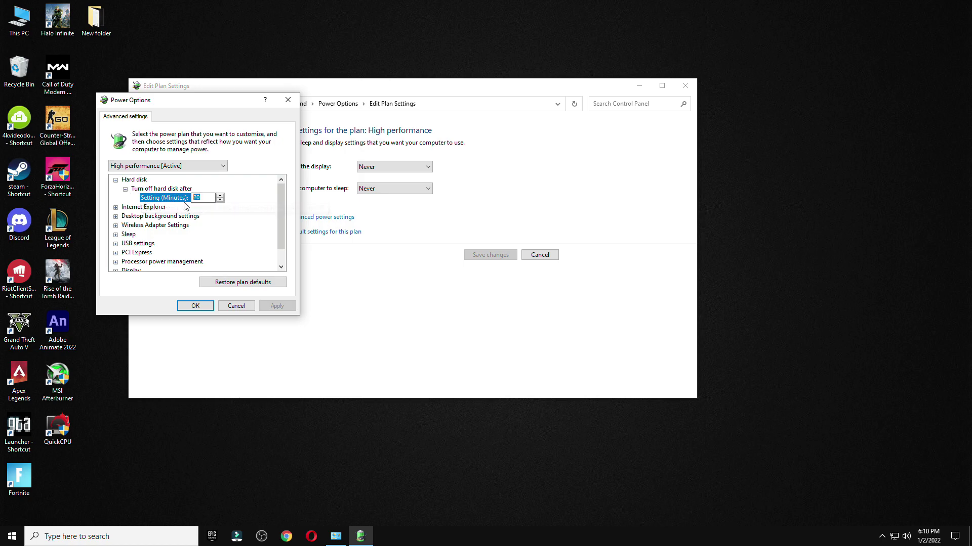
Set the wireless adapter's Power Saving Mode to Maximum Performance, and close the power plan settings.
left_click(161, 226)
left_click(116, 226)
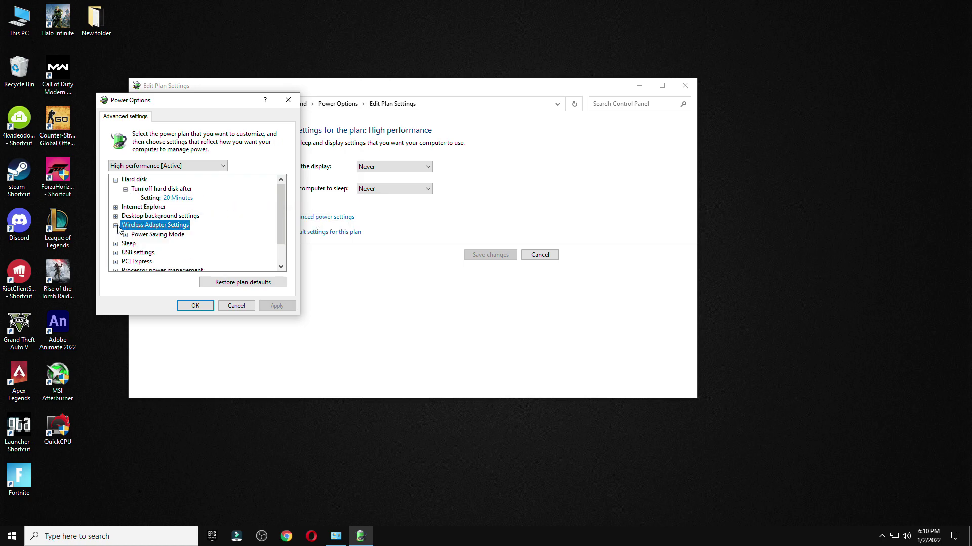
left_click(157, 234)
left_click(125, 234)
left_click(194, 243)
left_click(213, 244)
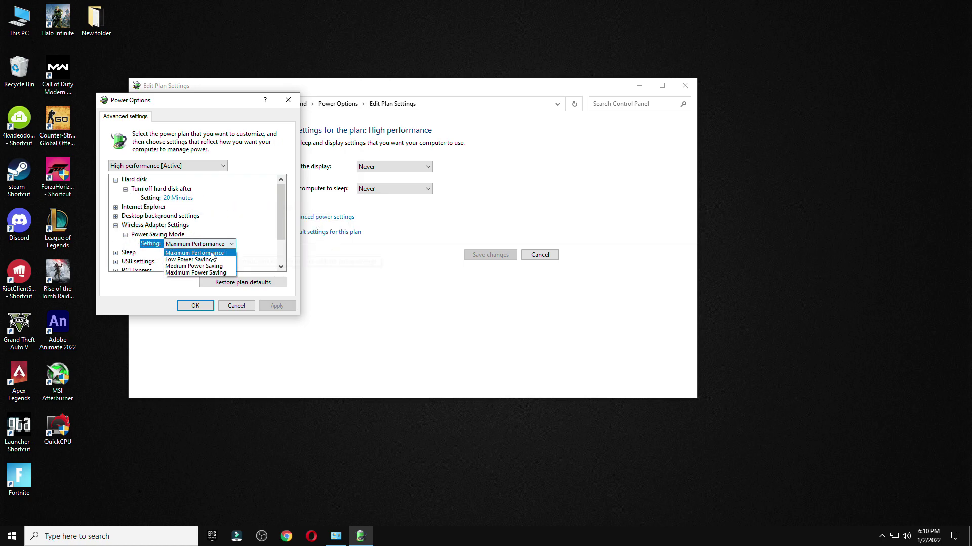
left_click(197, 249)
left_click(211, 309)
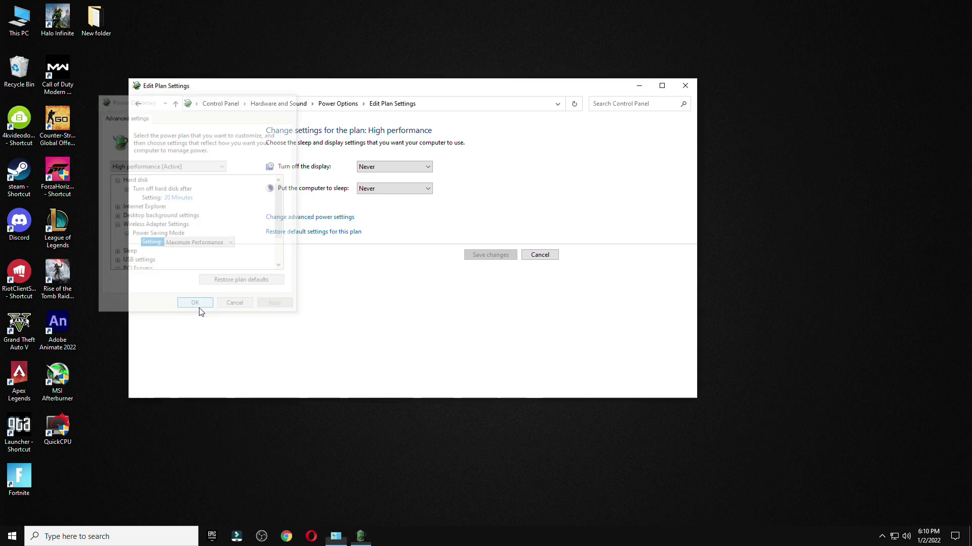
left_click(539, 255)
left_click(685, 86)
Run the Delete Prefetch Files, Delete Temporary Files and Delete Windows Update Cache scripts from the pack's "3 Cleanup" folder.
double_click(454, 129)
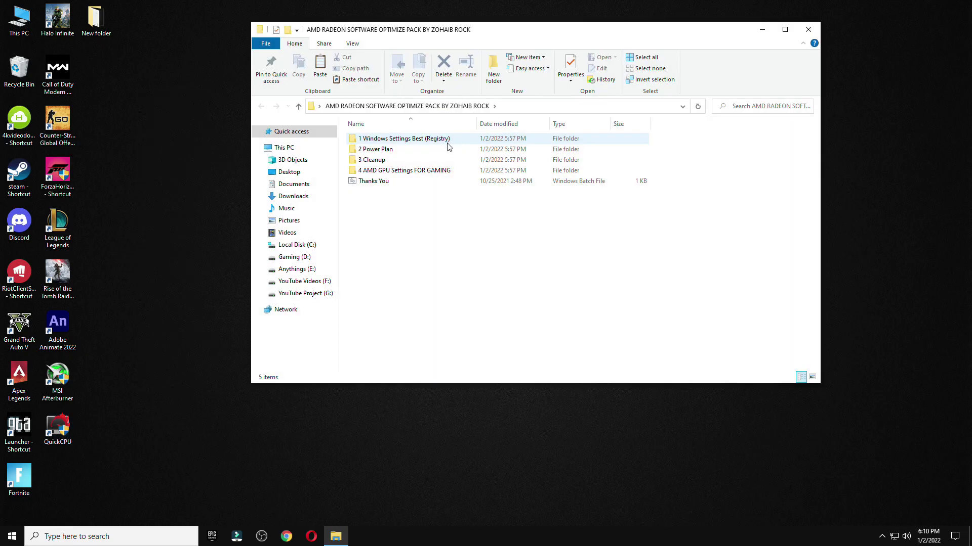
double_click(373, 159)
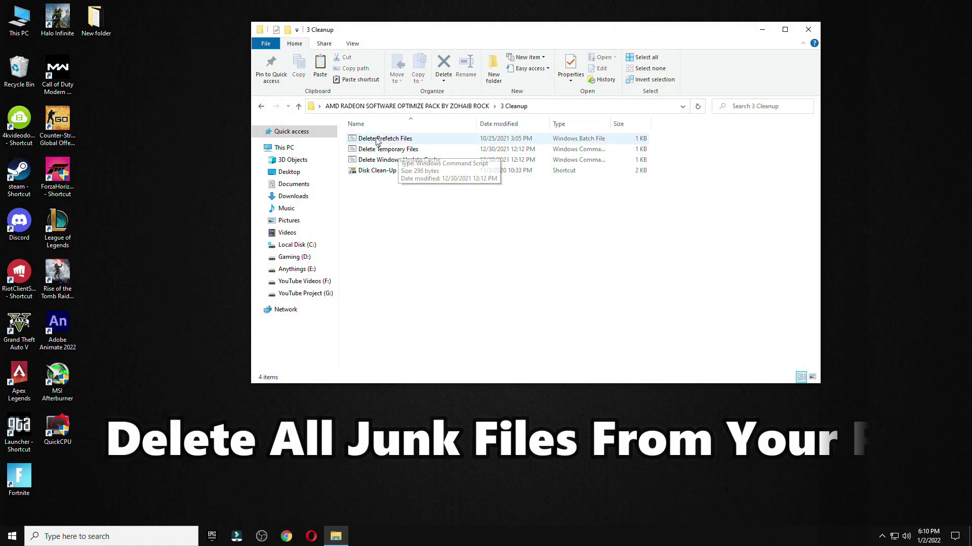
double_click(382, 139)
double_click(388, 149)
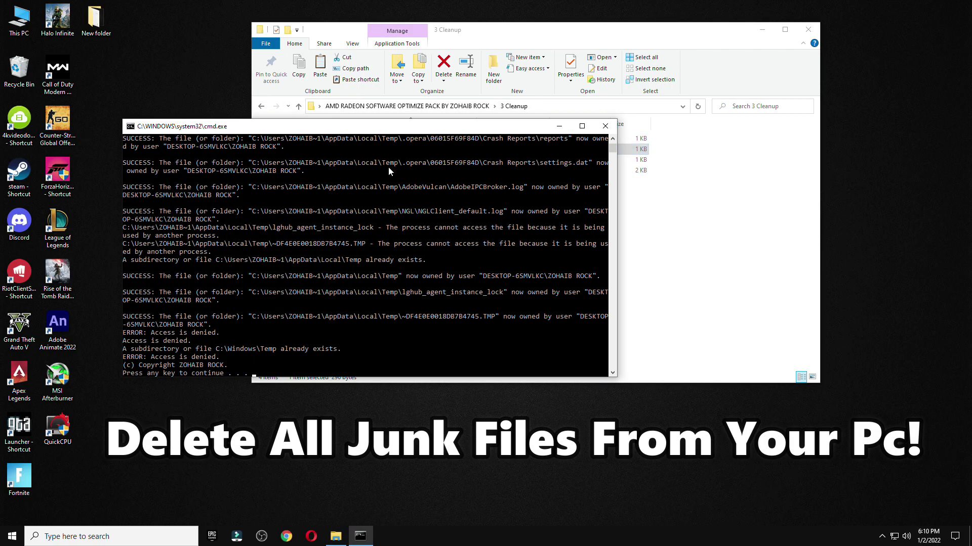
key("Return")
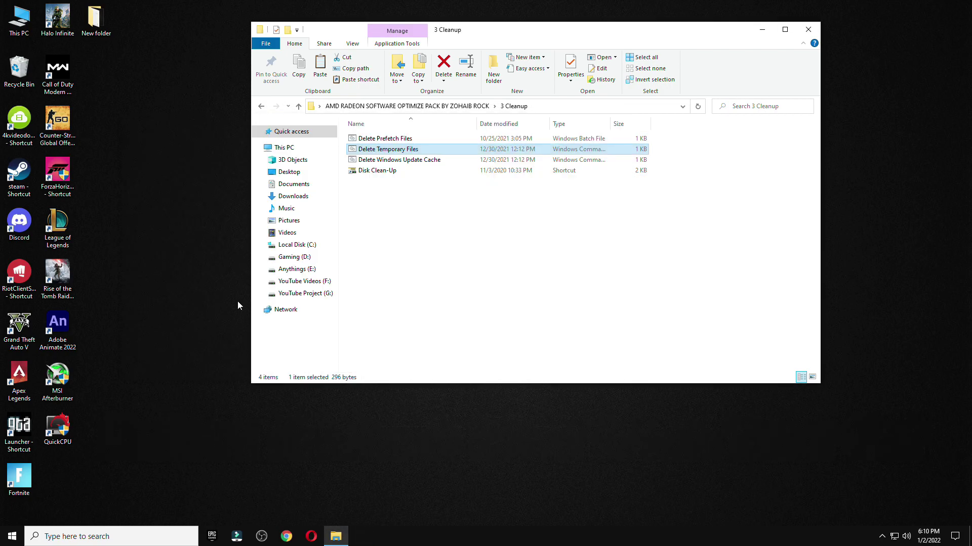
double_click(373, 160)
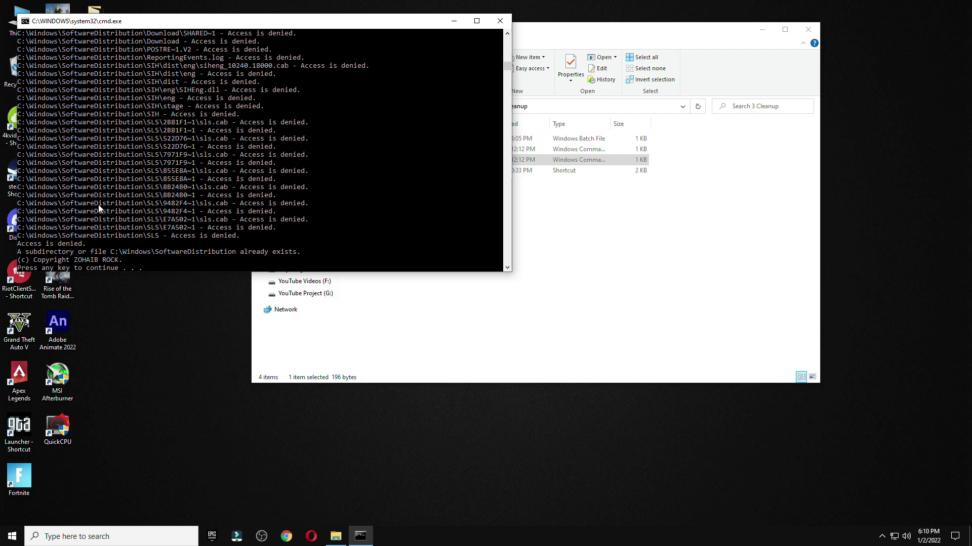
key("Return")
Run Disk Clean-Up on drive C:, including DirectX Shader Cache, Delivery Optimization Files, Recycle Bin and Thumbnails, and confirm the deletion.
double_click(377, 171)
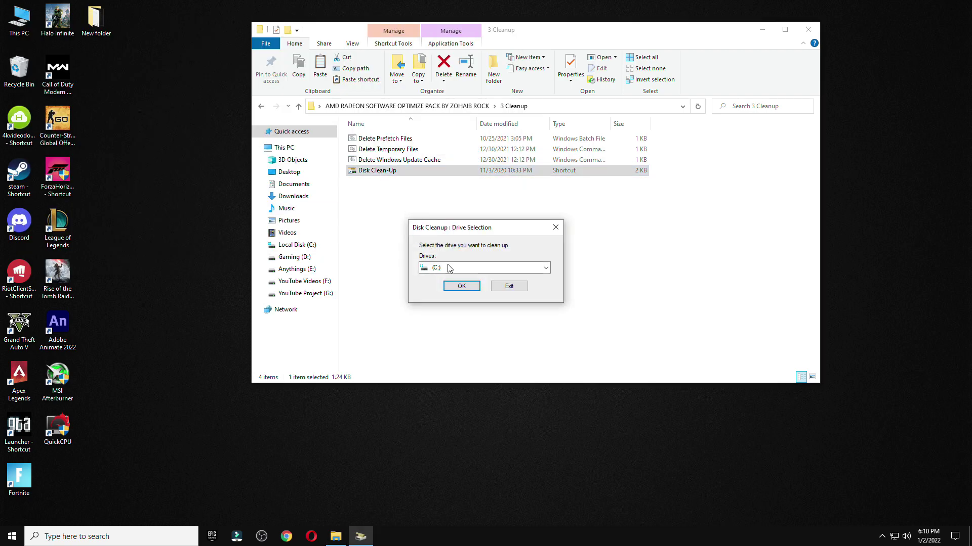
left_click(808, 30)
left_click(460, 286)
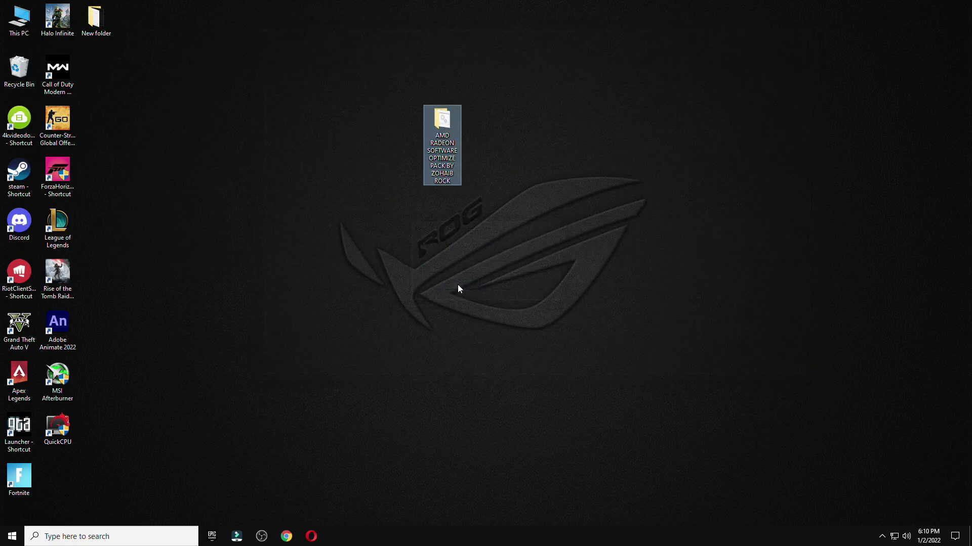
left_click_drag(139, 36, 336, 75)
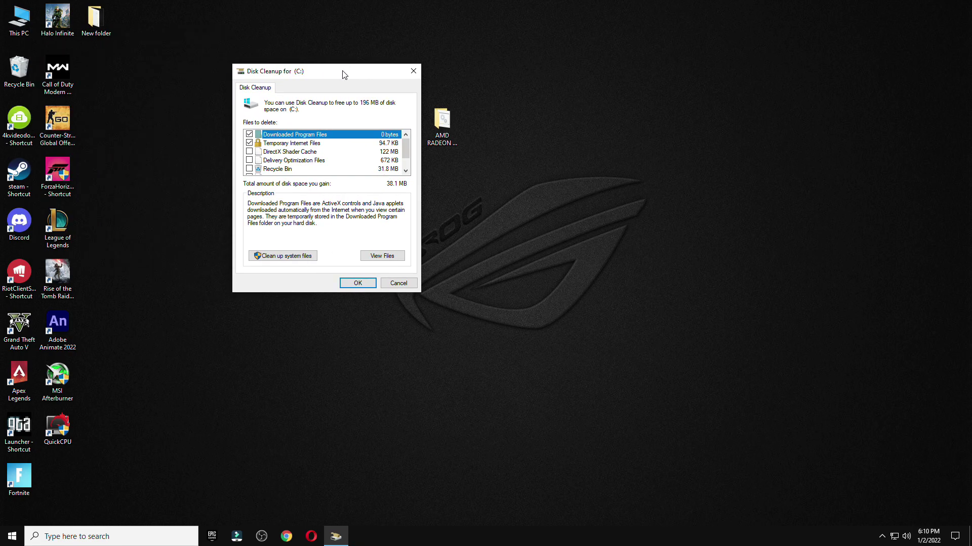
scroll(251, 170, "down", 1)
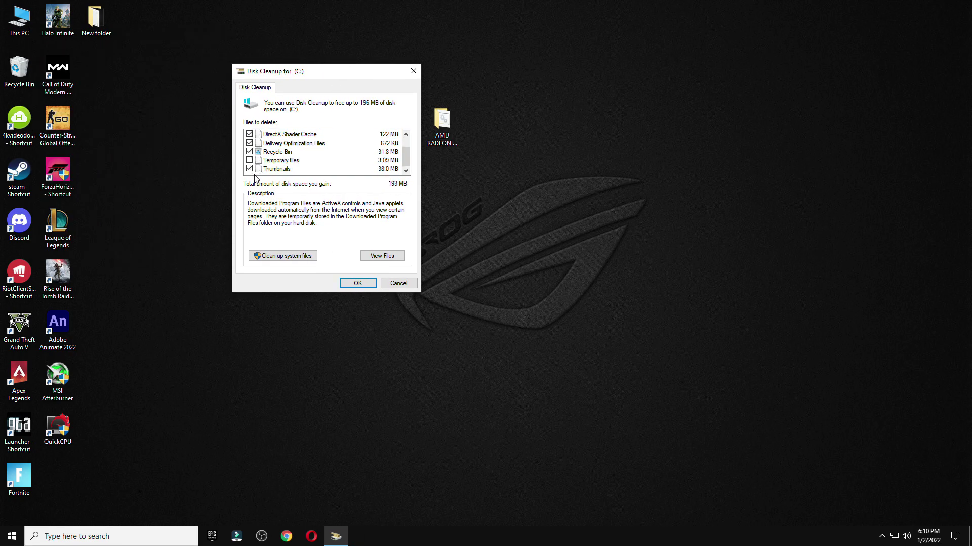
left_click(357, 282)
left_click(493, 275)
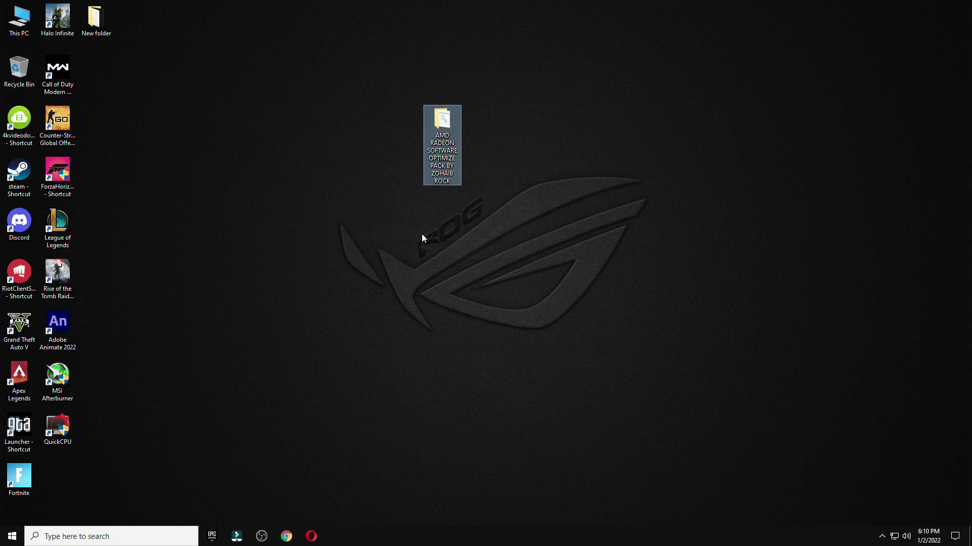
View the three recommended AMD settings images in the pack's "4 AMD GPU Settings FOR GAMING" folder.
double_click(440, 135)
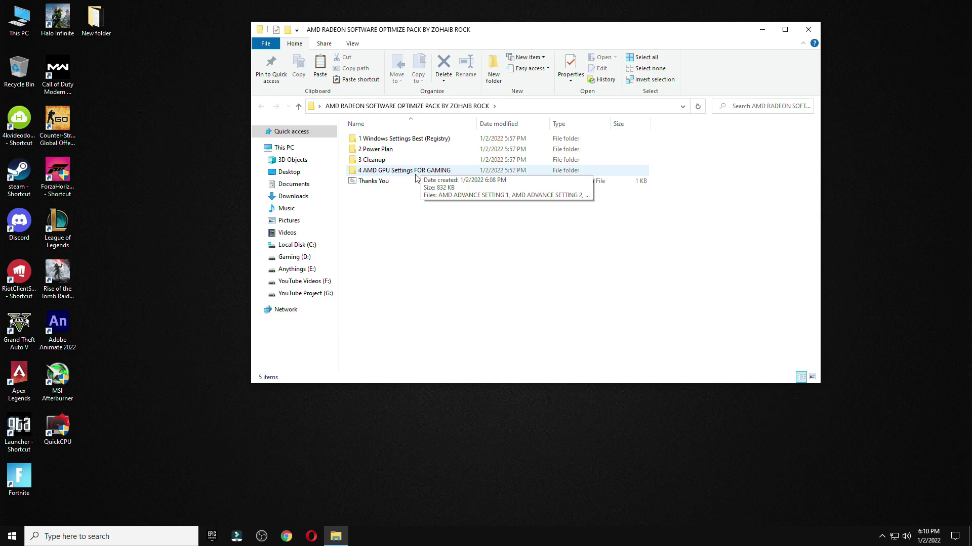
double_click(415, 172)
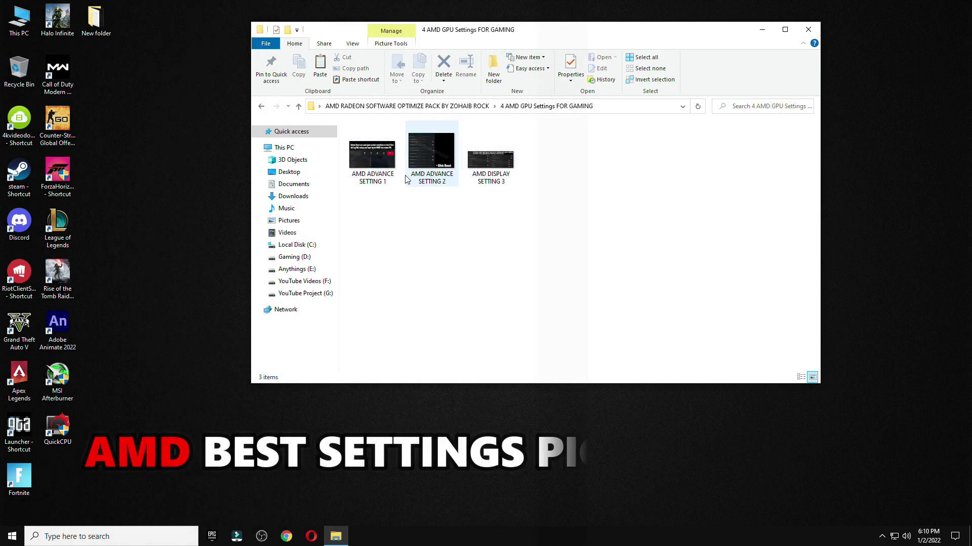
double_click(366, 151)
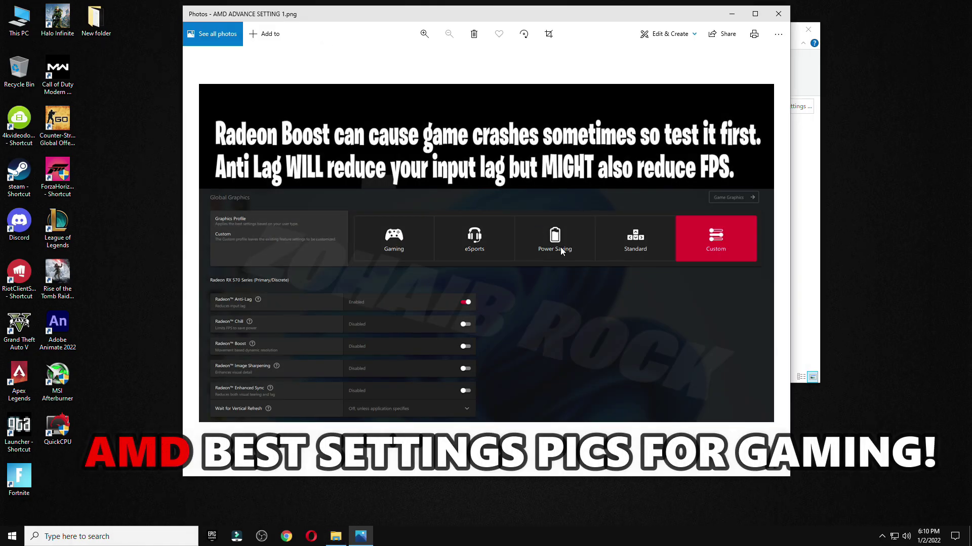
key("Right")
key("Right")
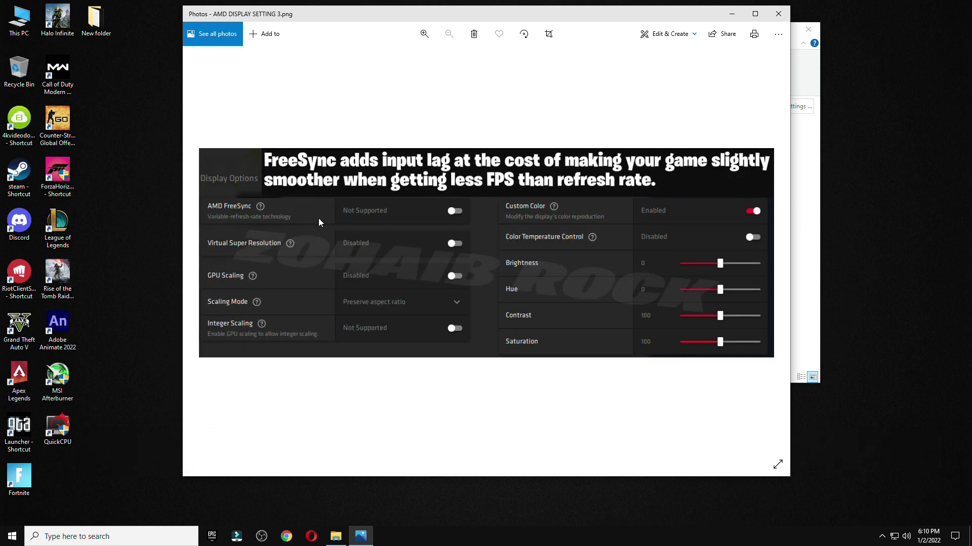
left_click(778, 14)
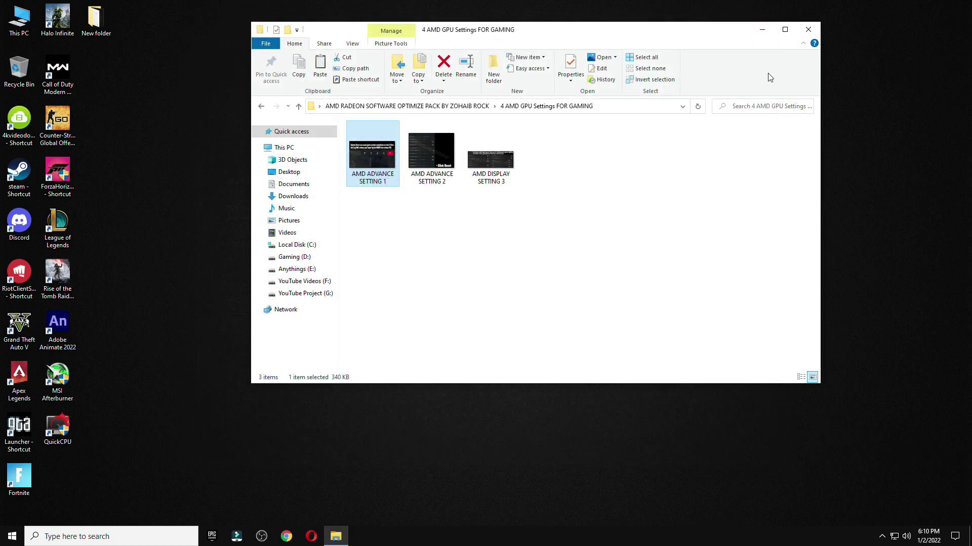
left_click(808, 29)
Move the AMD Radeon optimize pack folder directly below "New folder" on the desktop and refresh the desktop.
left_click_drag(442, 122, 57, 76)
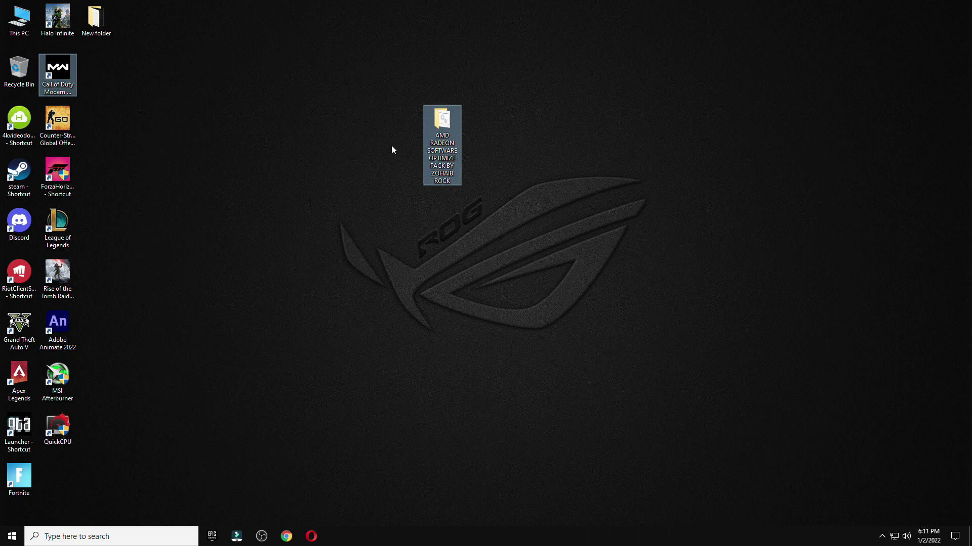
left_click_drag(429, 122, 84, 71)
right_click(382, 114)
left_click(408, 157)
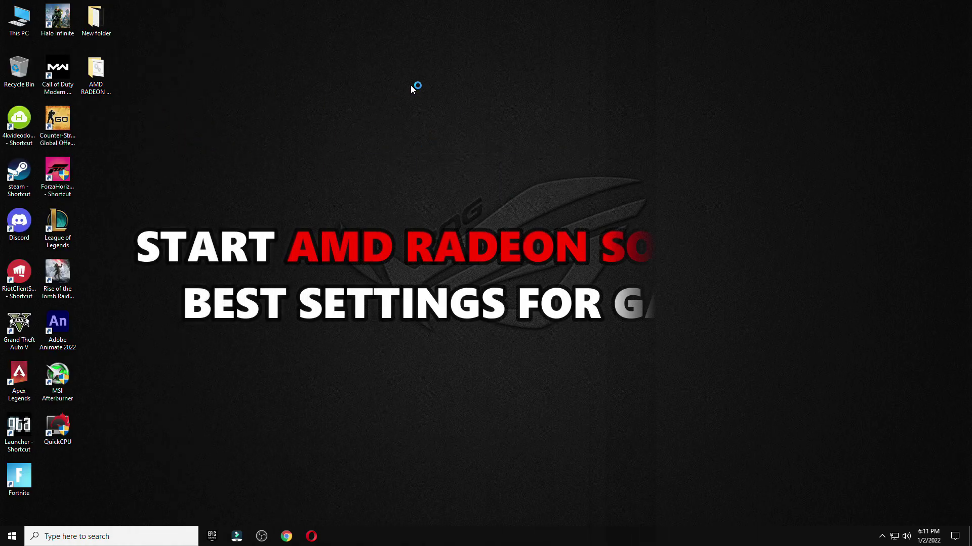
Launch AMD Radeon Software from the desktop and open its Global Graphics settings.
right_click(410, 66)
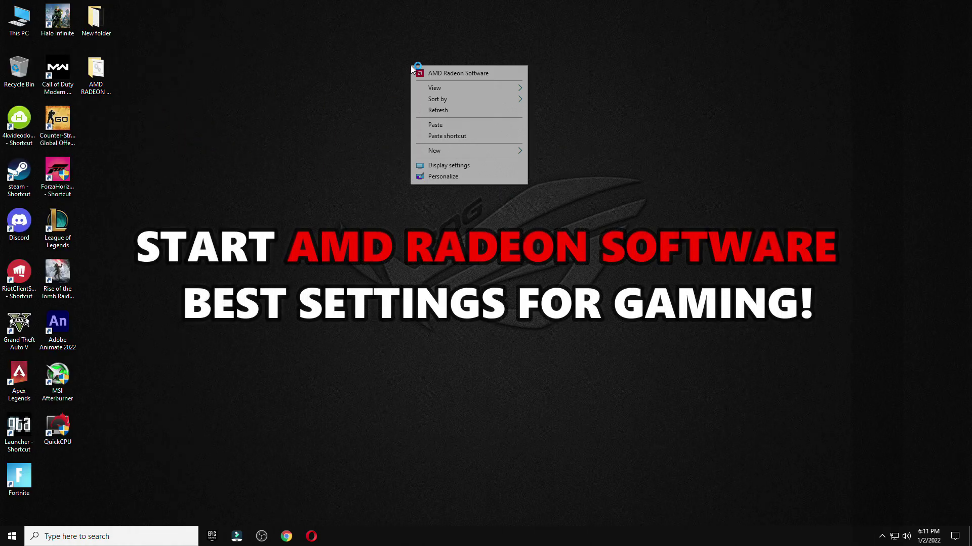
left_click(457, 74)
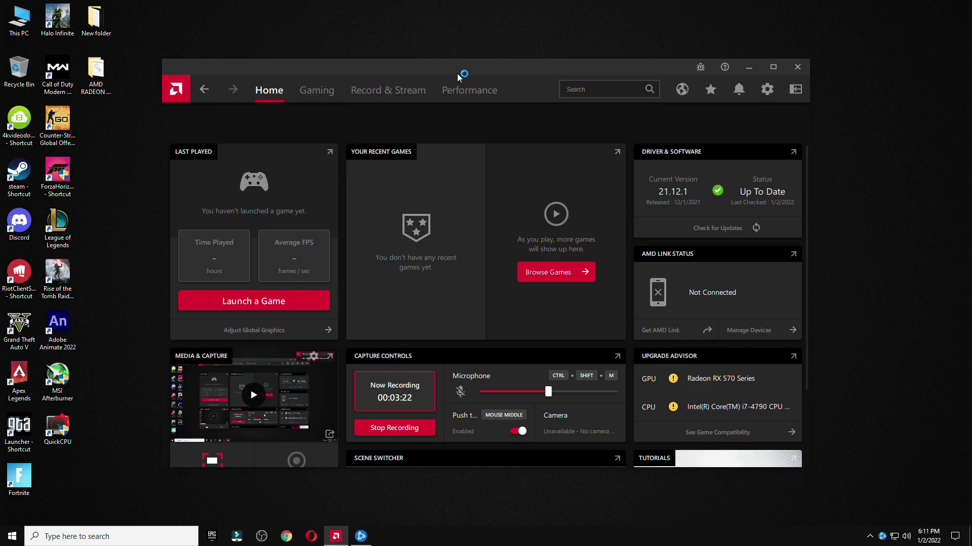
left_click(333, 91)
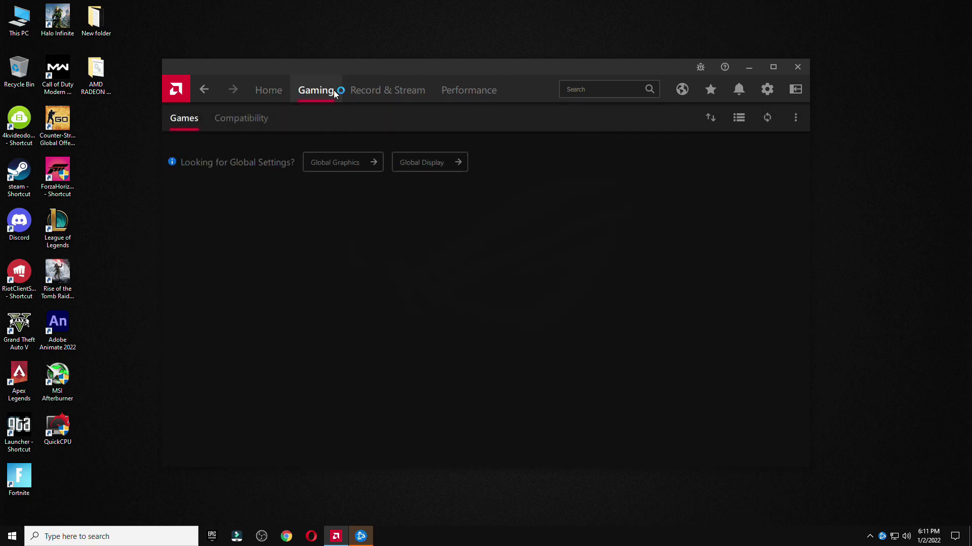
left_click(346, 162)
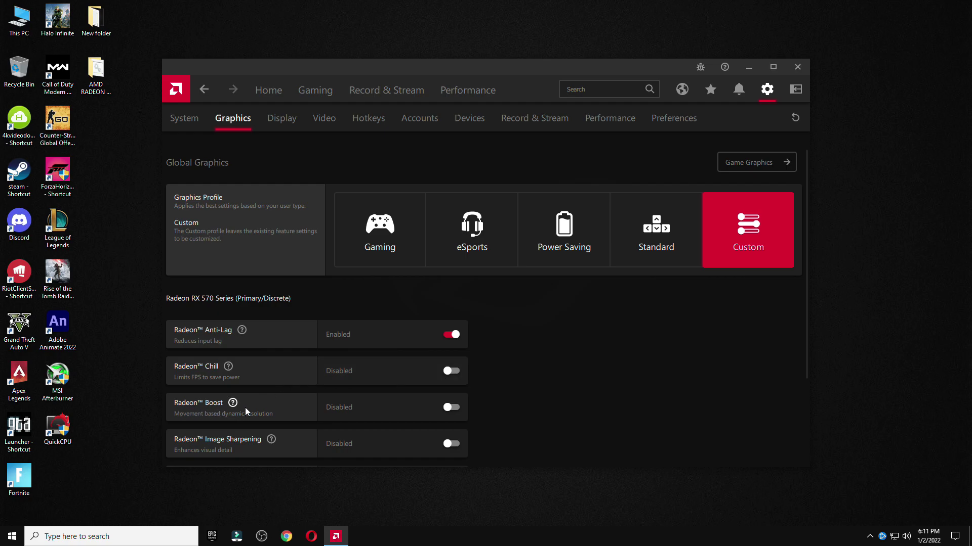
Set Wait for Vertical Refresh to Always off in the global graphics settings.
scroll(399, 390, "down", 2)
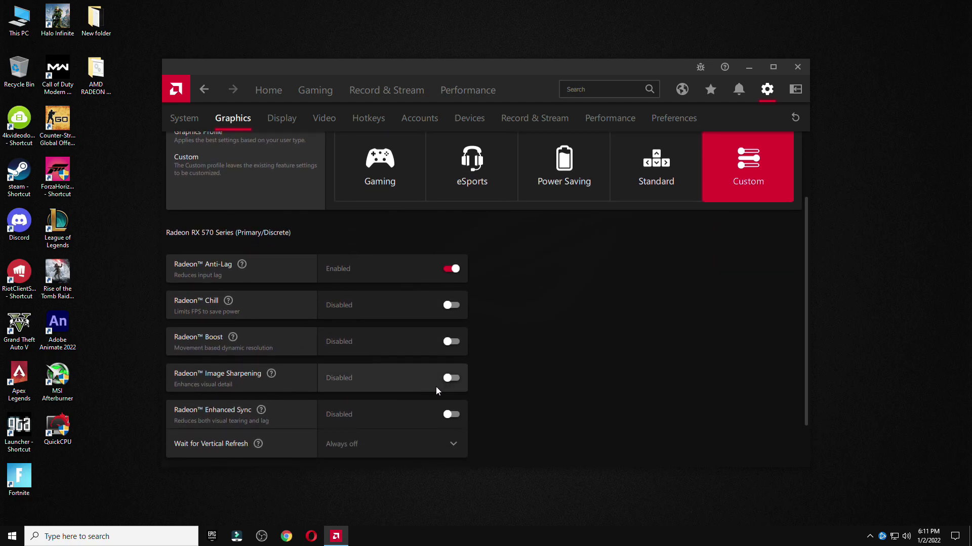
scroll(418, 376, "down", 1)
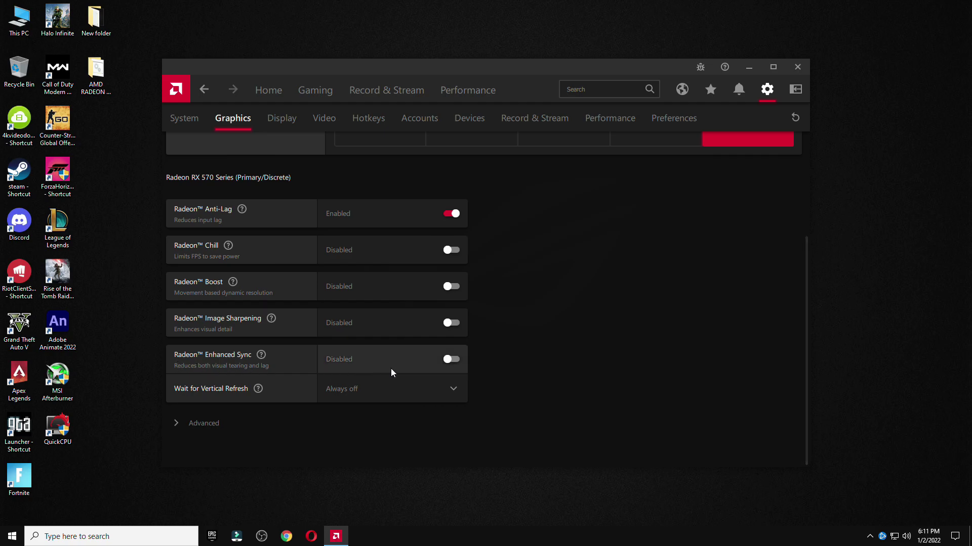
left_click(349, 389)
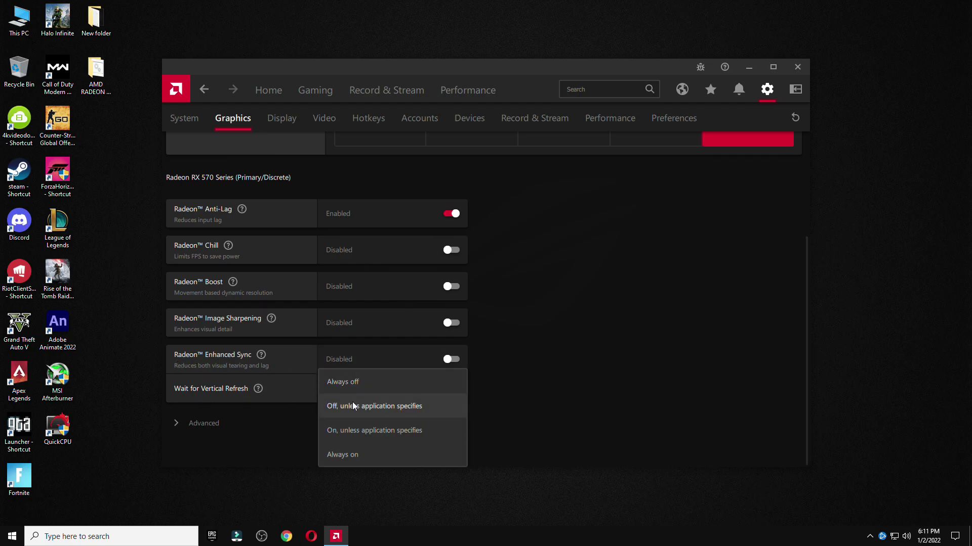
left_click(356, 382)
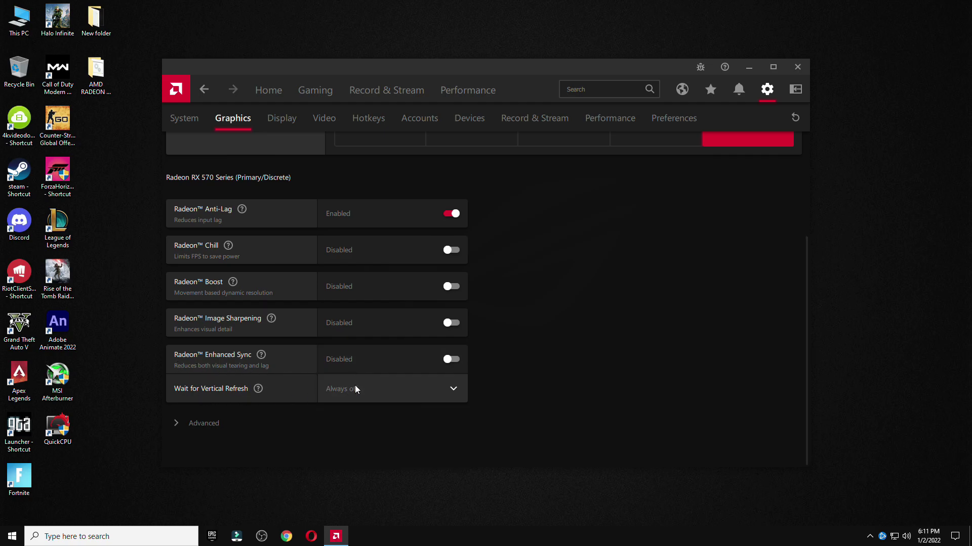
Expand the advanced graphics settings and set Anti-Aliasing to Use application settings.
left_click(260, 420)
scroll(284, 364, "down", 2)
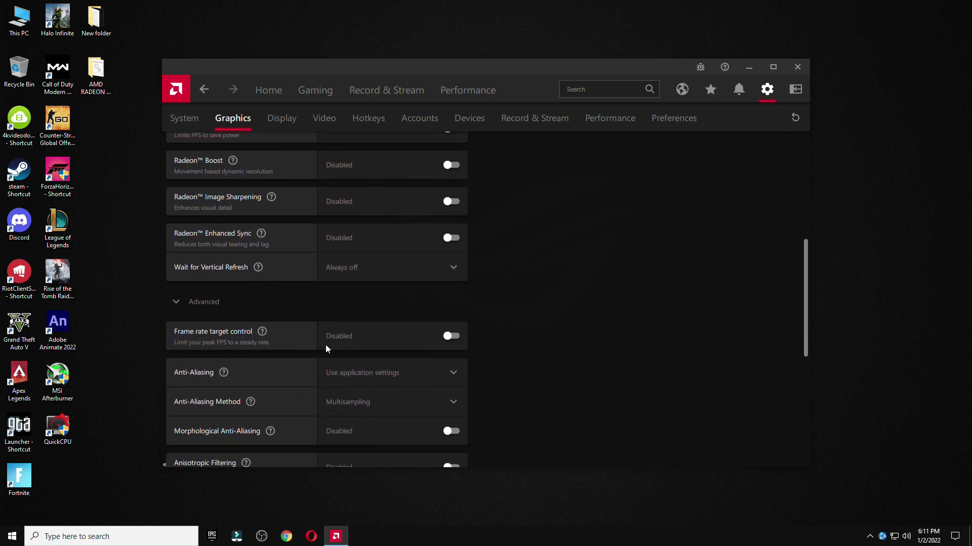
left_click(361, 372)
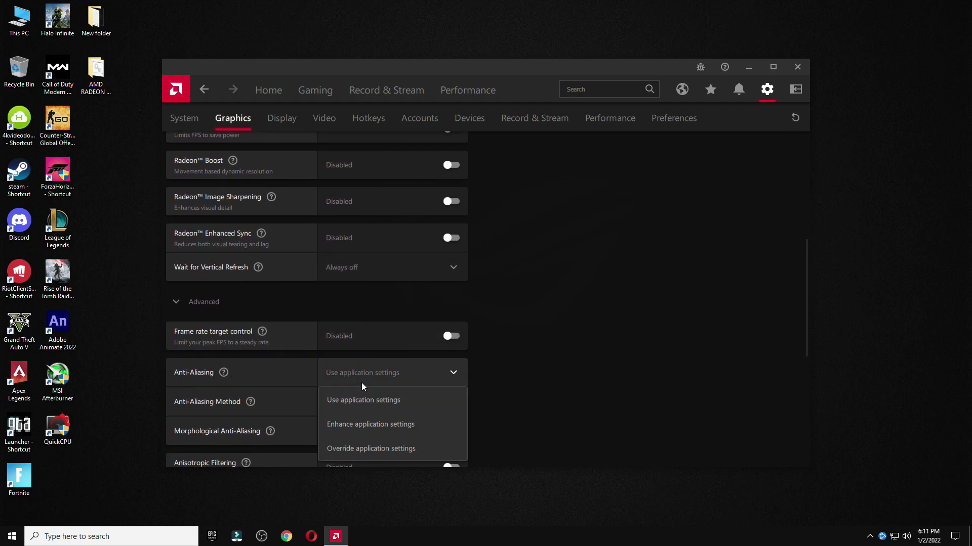
left_click(364, 403)
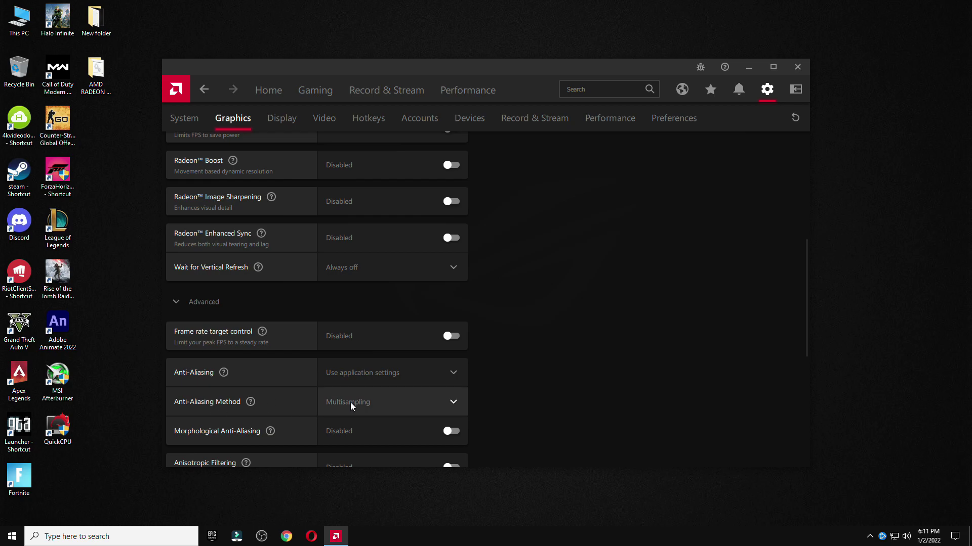
Set Texture Filtering Quality to Standard and review the remaining advanced graphics options down to Reset Shader Cache.
scroll(352, 405, "down", 1)
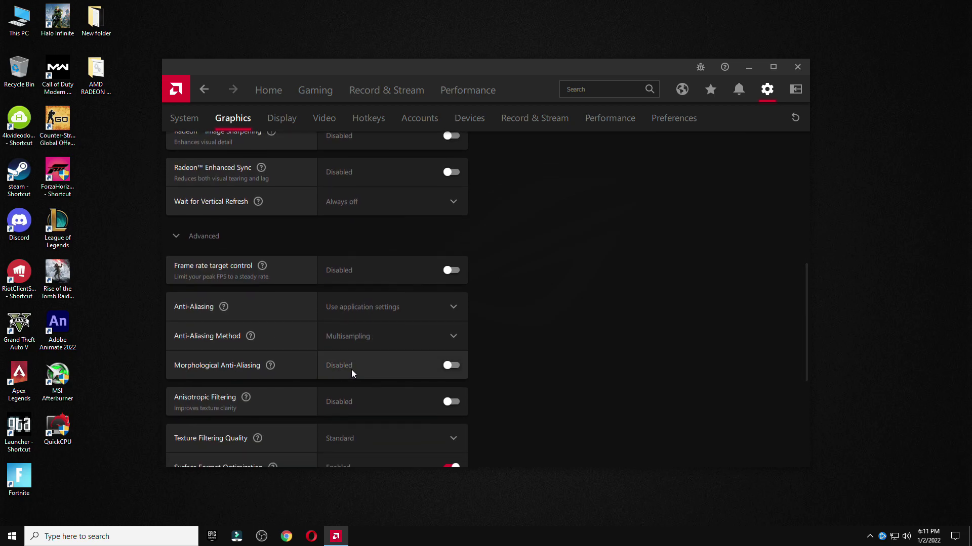
scroll(351, 370, "down", 1)
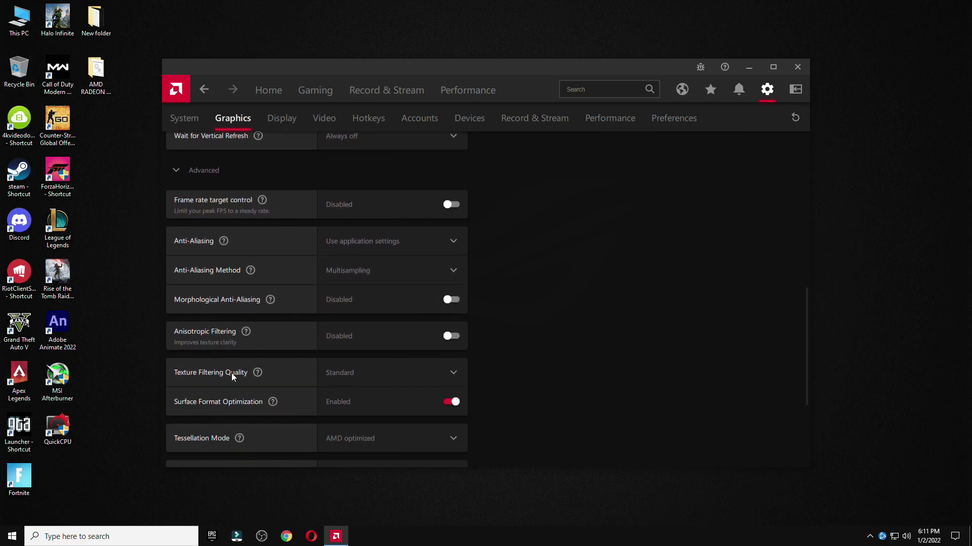
left_click(346, 375)
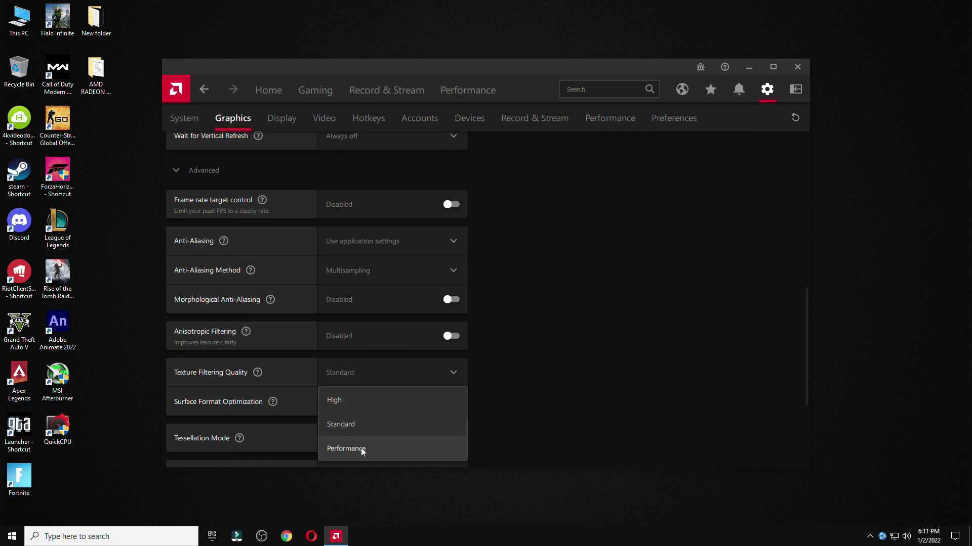
left_click(362, 423)
scroll(232, 329, "down", 2)
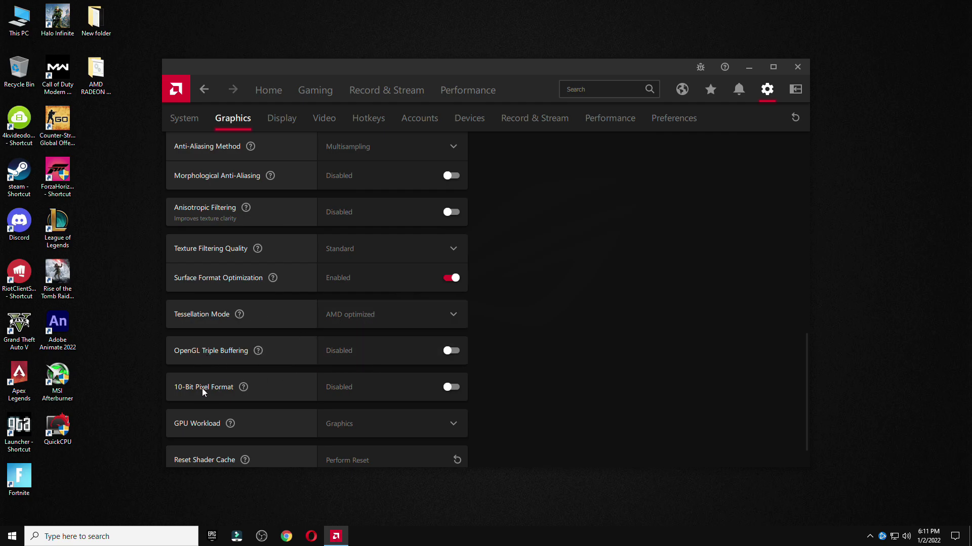
scroll(320, 379, "down", 1)
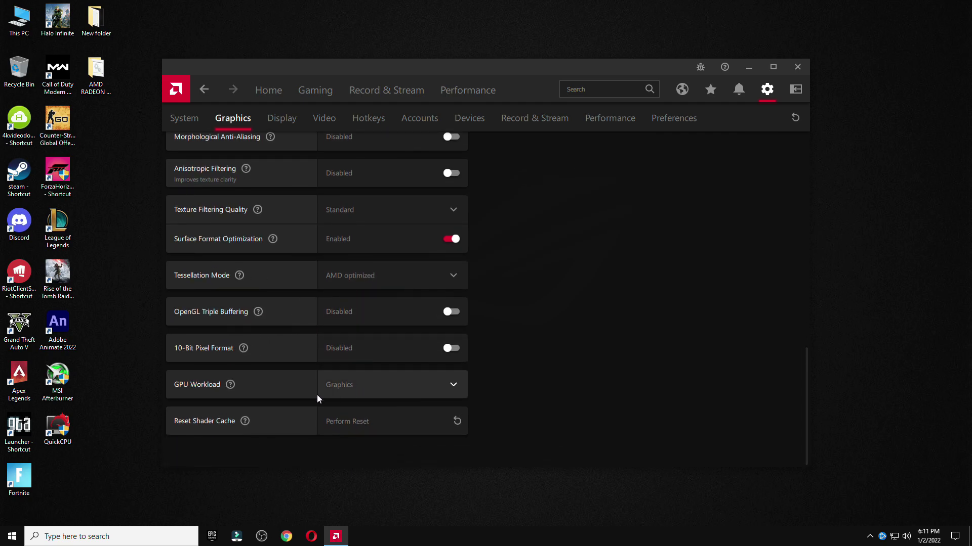
Set the display's Scaling Mode to Full panel in the Display options.
left_click(282, 119)
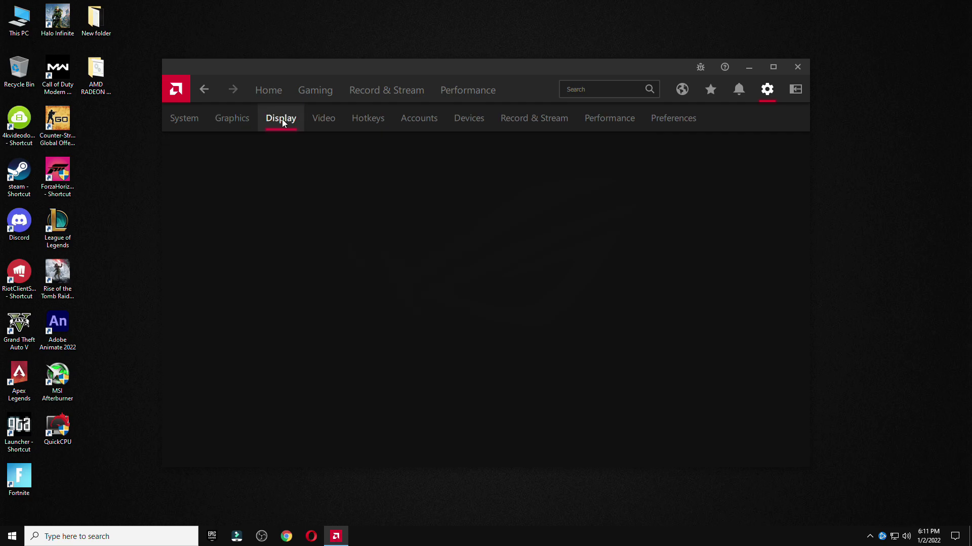
scroll(406, 377, "down", 2)
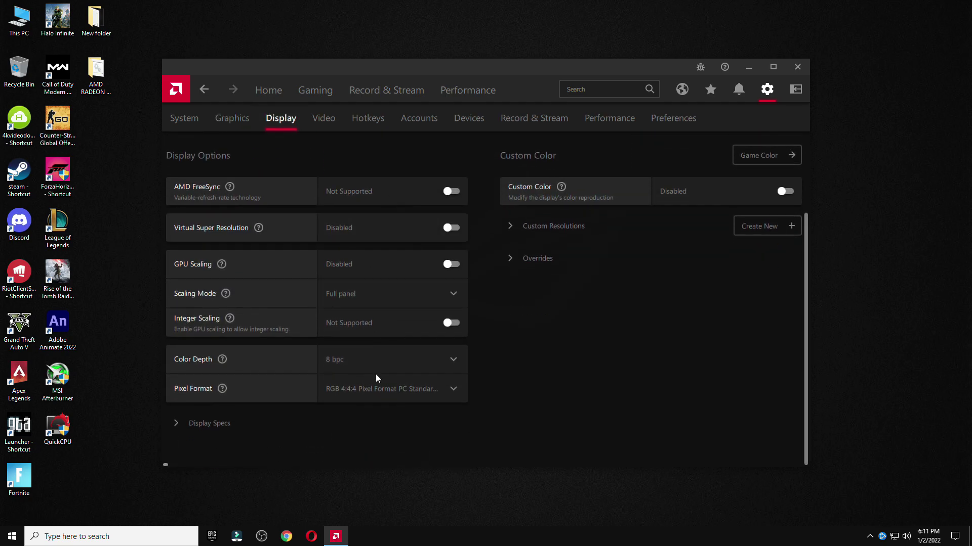
left_click(339, 303)
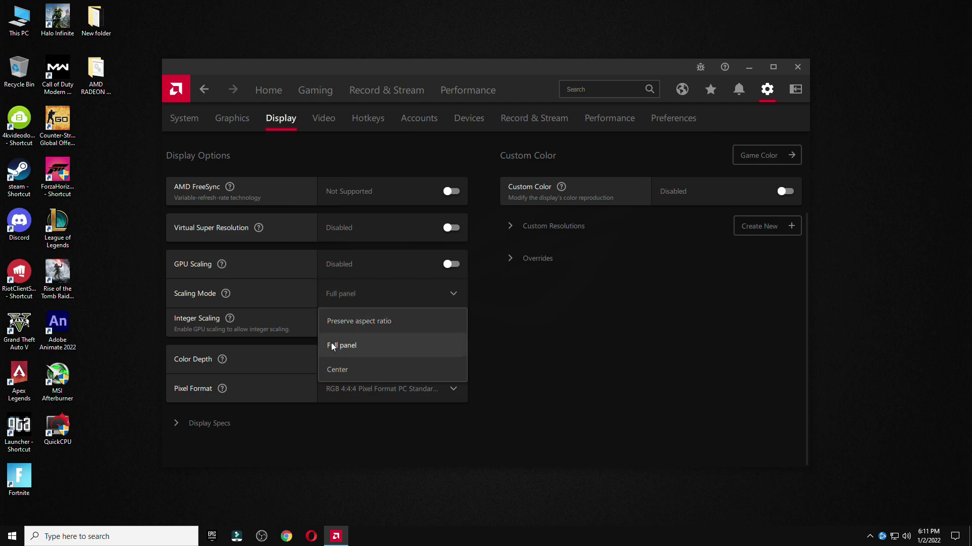
left_click(357, 347)
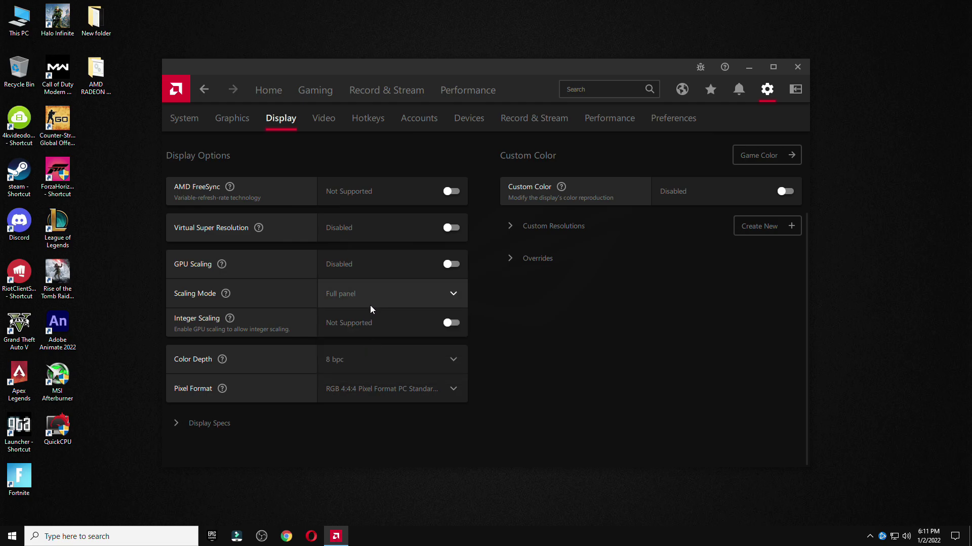
Add a performance tuning profile for Fortnite.
left_click(473, 91)
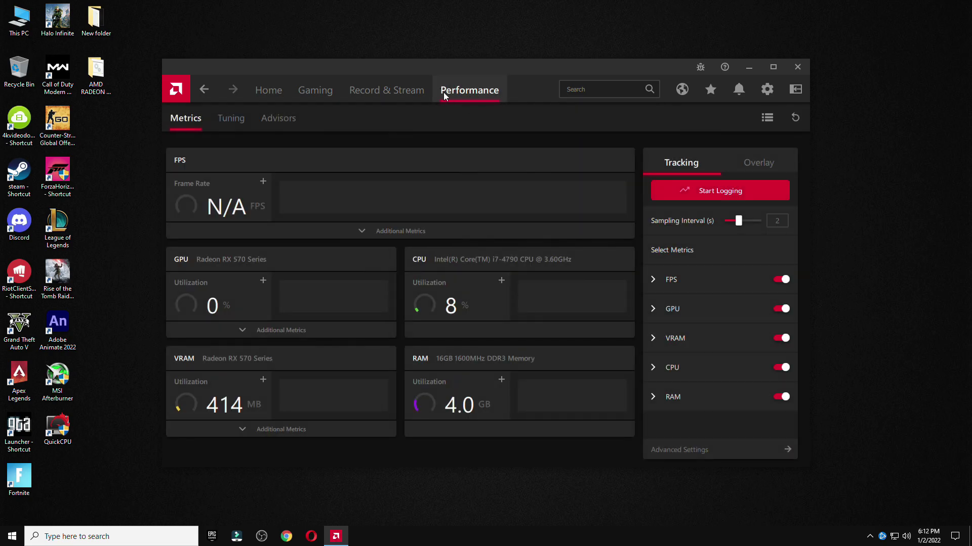
left_click(229, 123)
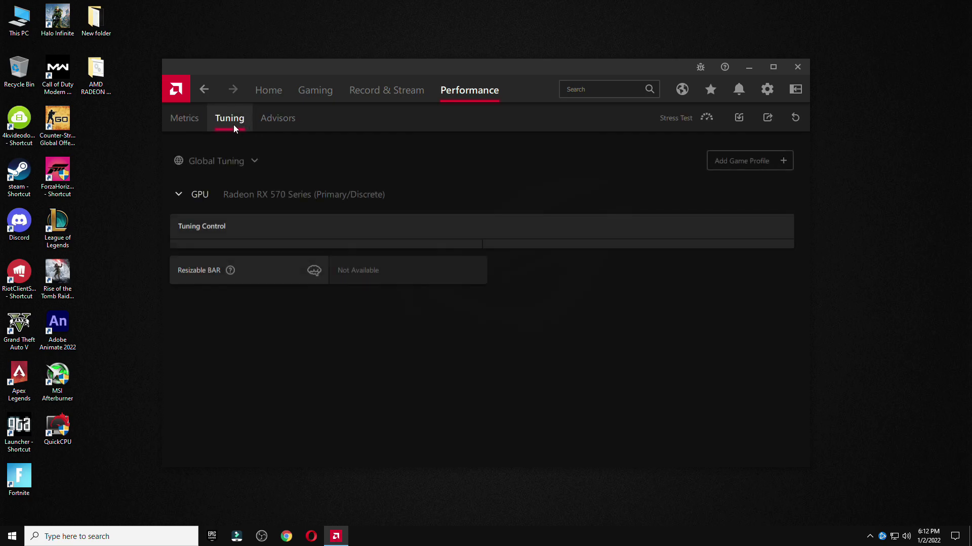
left_click(748, 161)
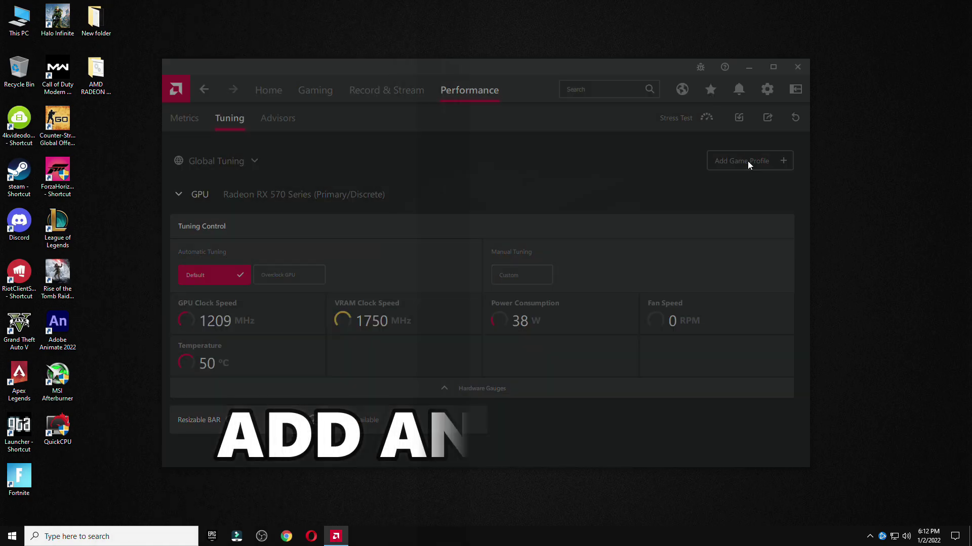
scroll(455, 274, "down", 1)
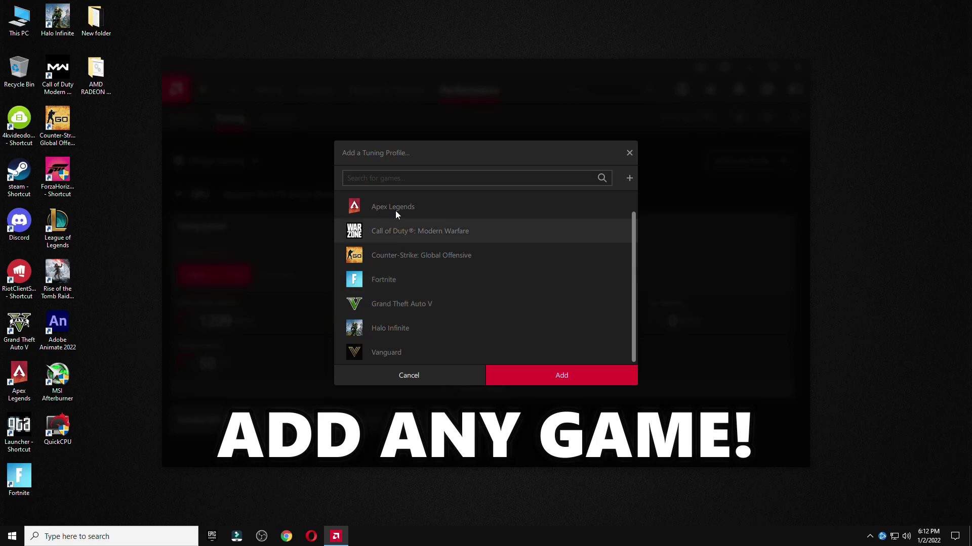
scroll(400, 203, "up", 1)
left_click(390, 301)
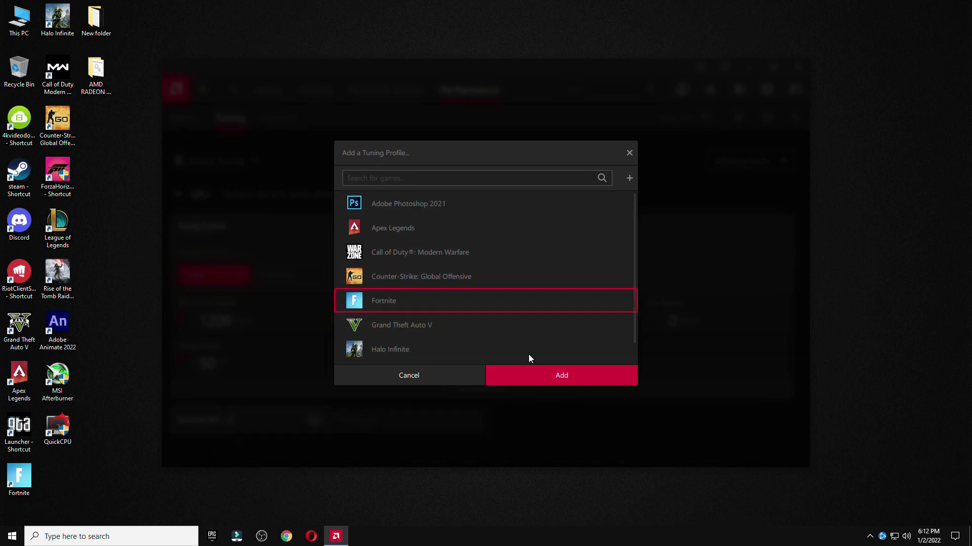
left_click(526, 372)
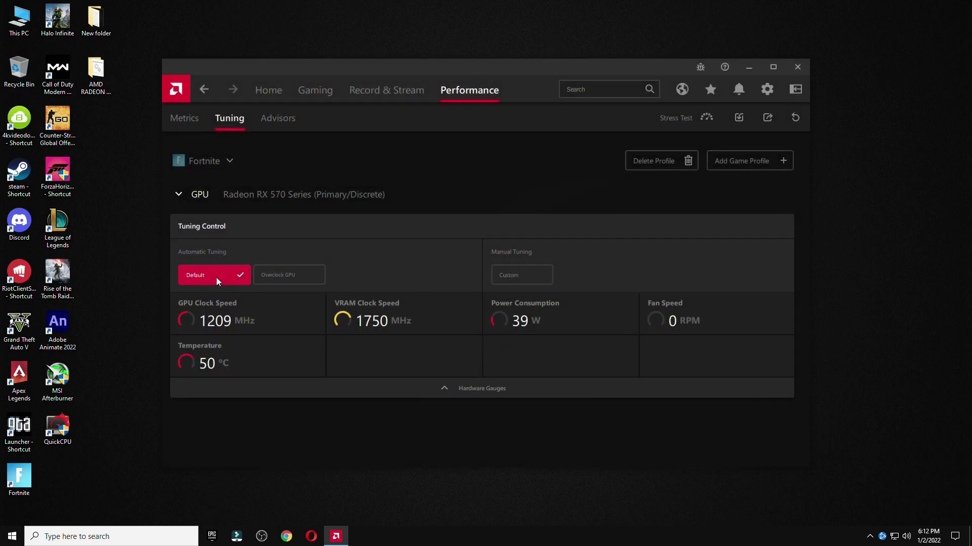
Close Radeon Software, cancel the Blizzard terms review and close the Battle.net login window.
left_click(795, 69)
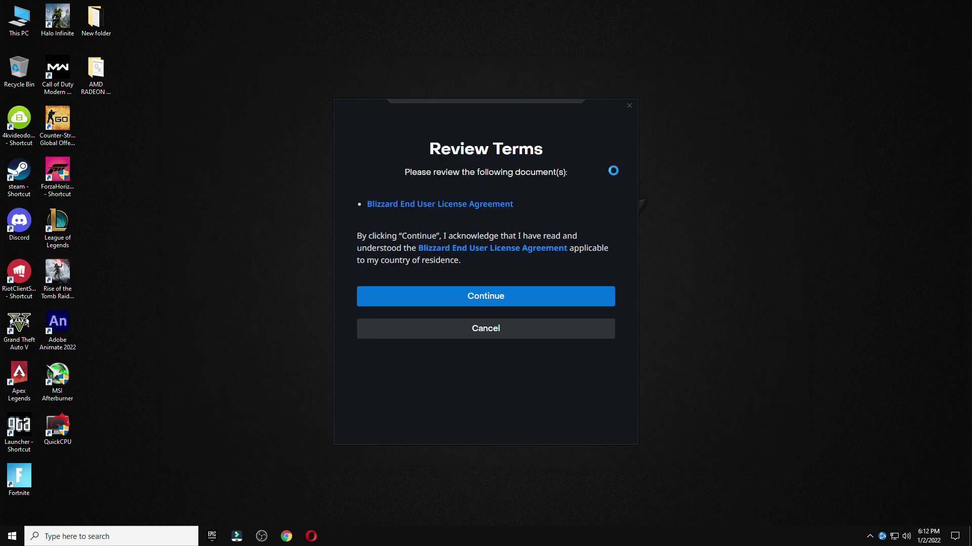
left_click(498, 327)
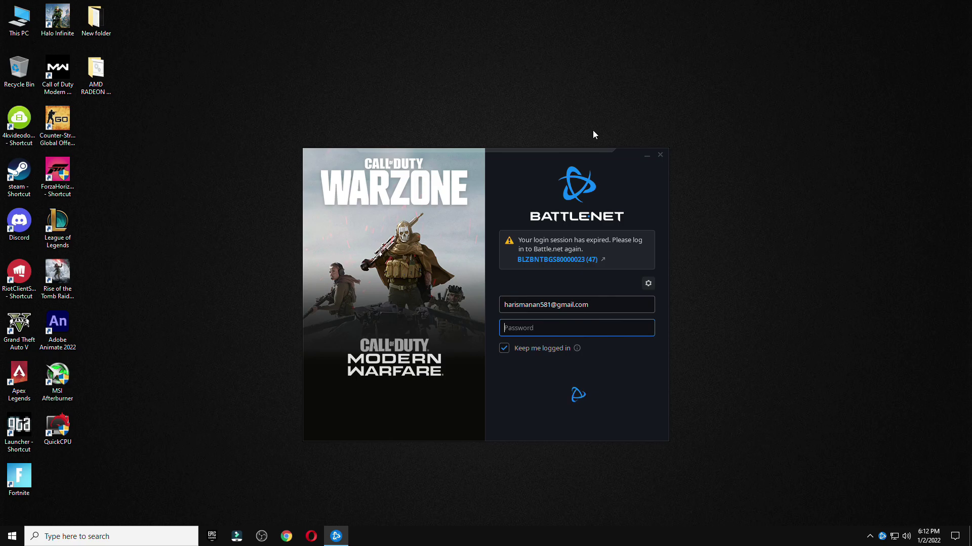
left_click(660, 155)
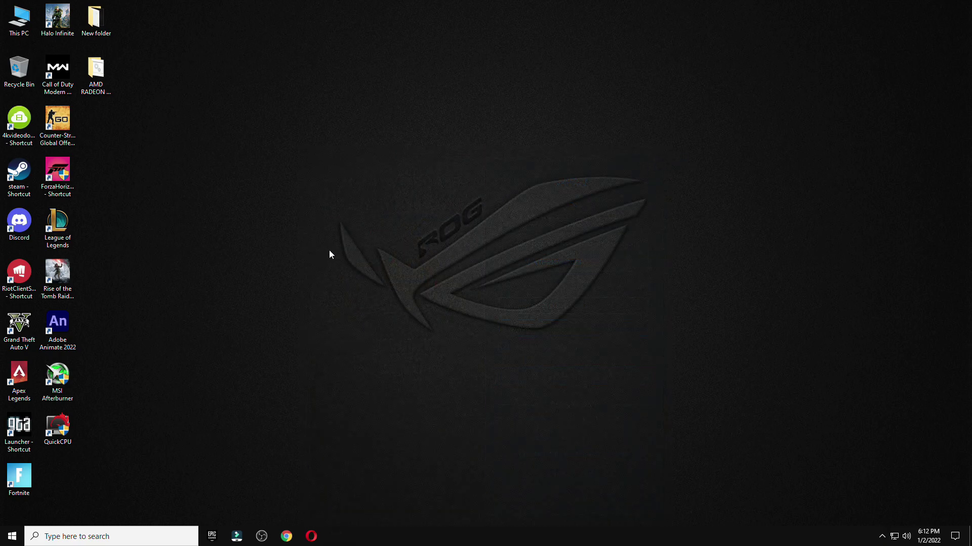
Check the Xbox Game Bar and Game Mode states in the Gaming section of Windows Settings.
left_click(11, 535)
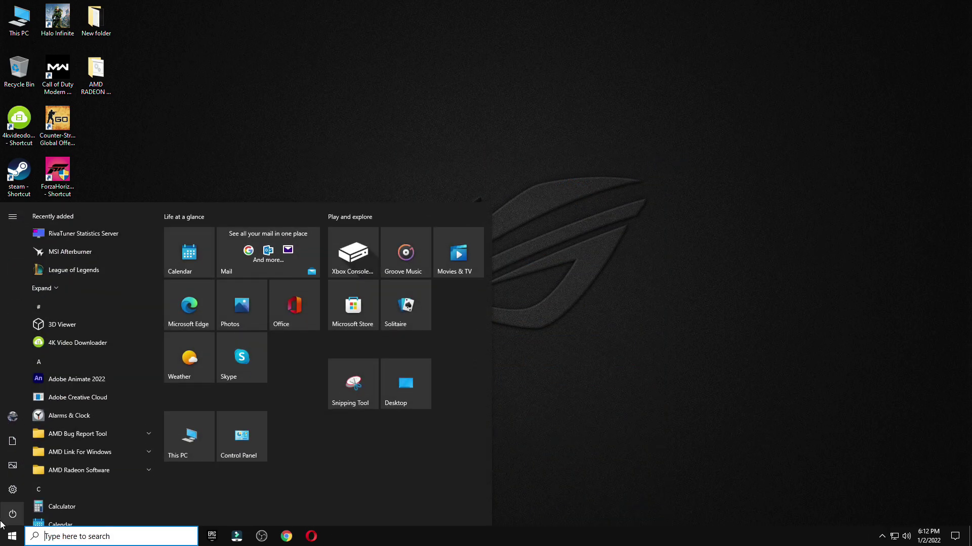
mouse_move(3, 494)
left_click(41, 492)
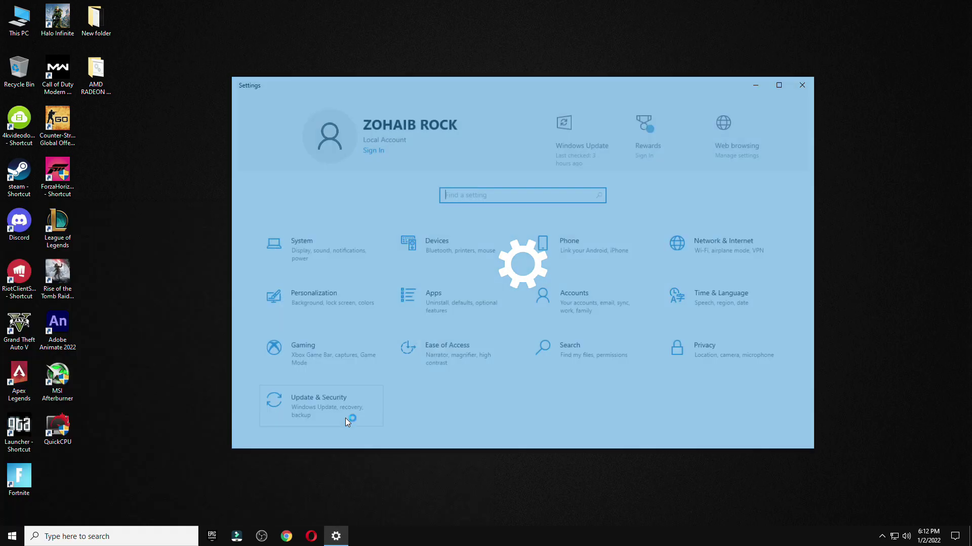
left_click(318, 353)
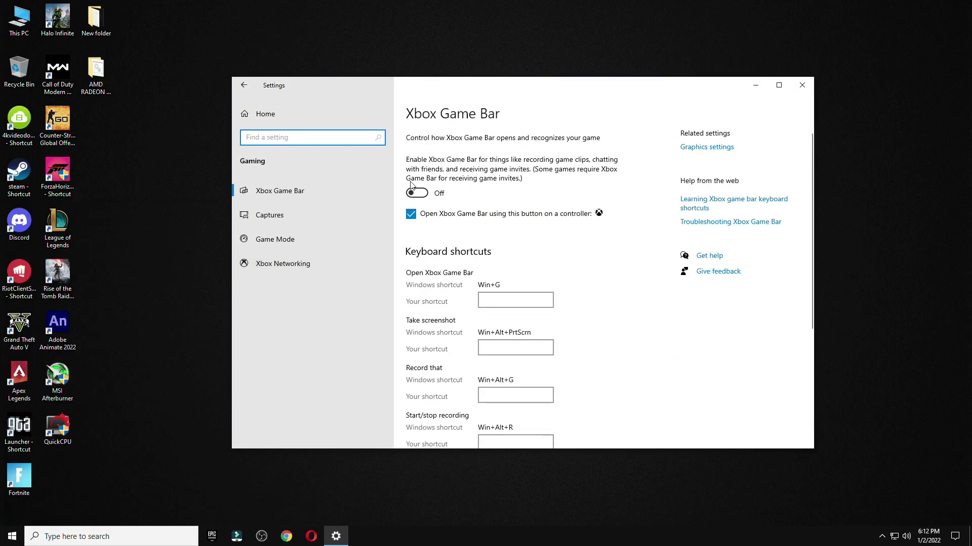
left_click(316, 238)
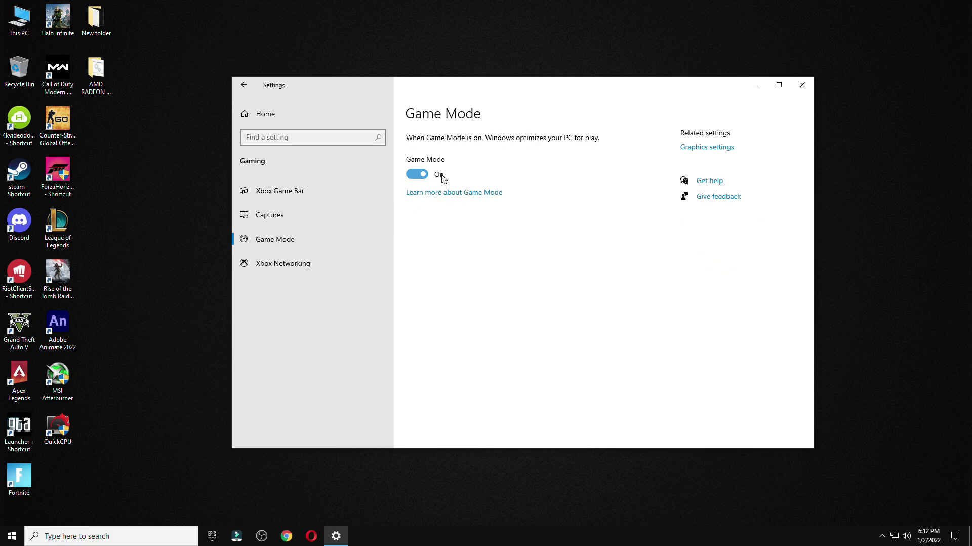
Add FortniteClient-Win64-Shipping from Fortnite's Win64 folder on drive D: as a desktop app in Windows Graphics settings.
left_click(709, 149)
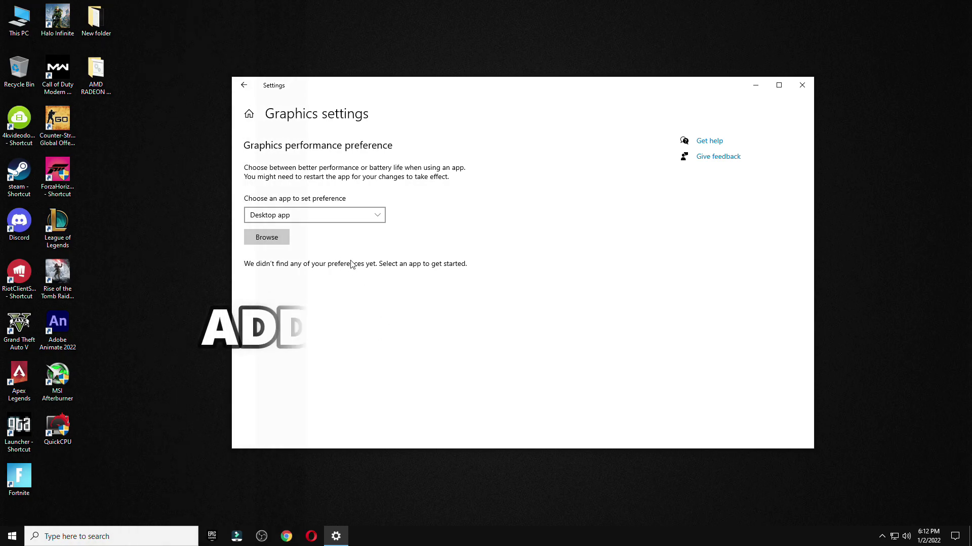
left_click_drag(482, 88, 475, 34)
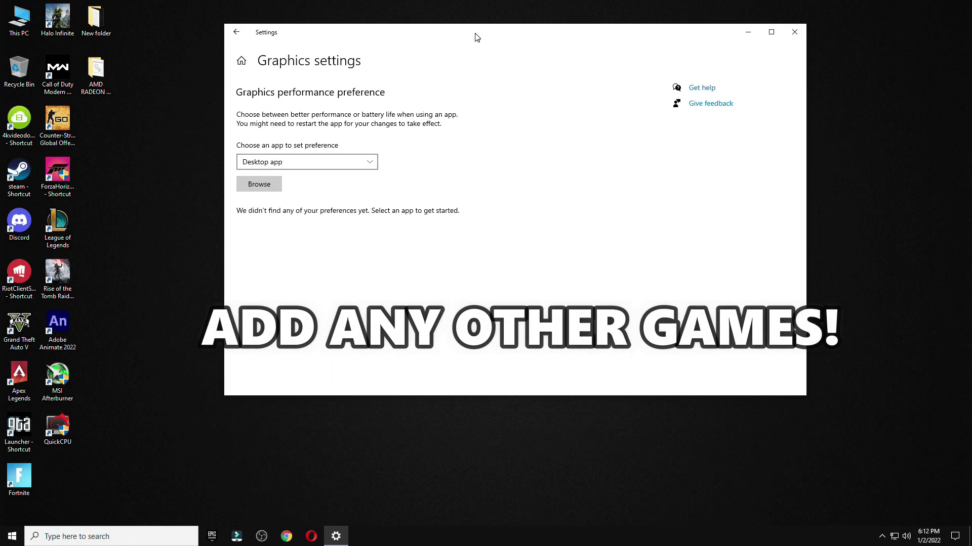
left_click(278, 184)
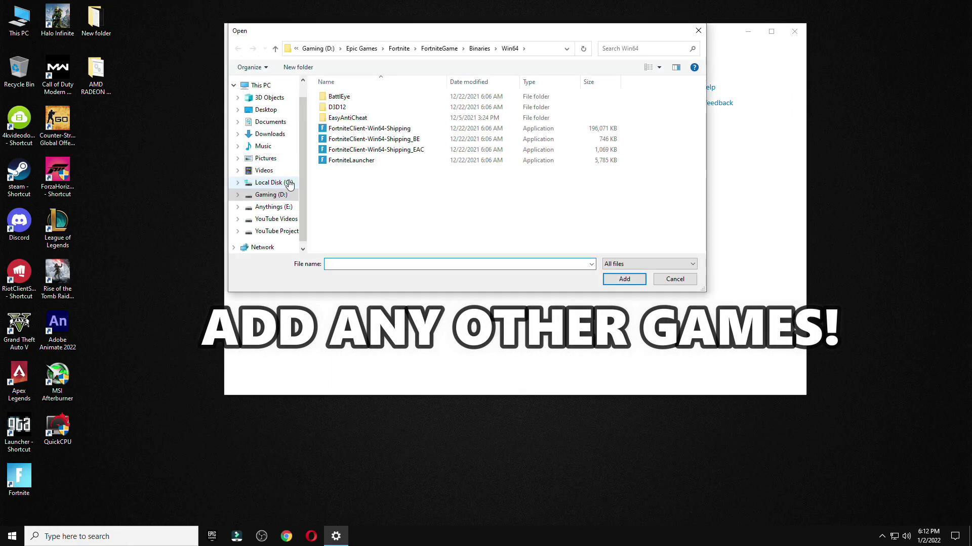
left_click(271, 194)
double_click(346, 97)
double_click(344, 106)
double_click(344, 130)
double_click(350, 97)
double_click(364, 109)
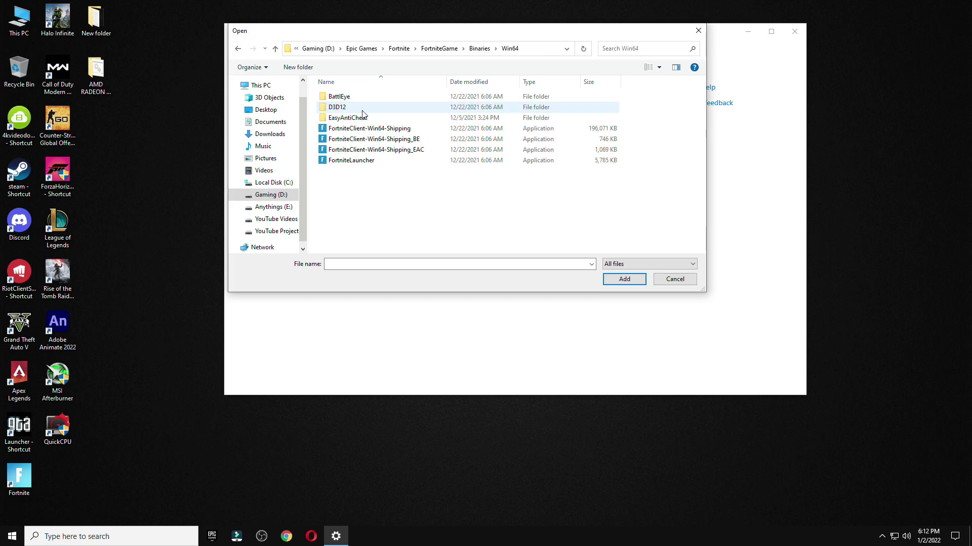
left_click(360, 128)
left_click(612, 279)
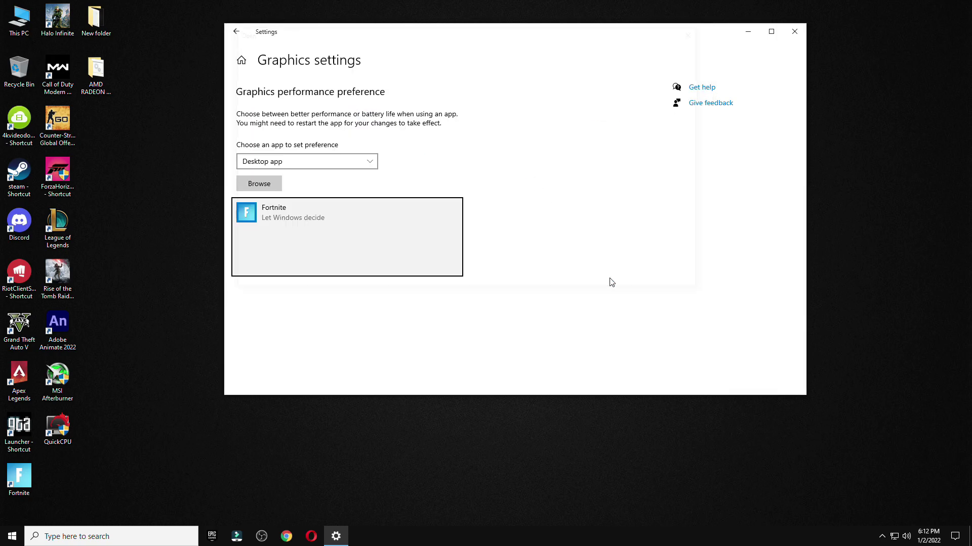
Set Fortnite's graphics preference to High performance, save it and close Windows Settings.
left_click(386, 263)
left_click(464, 245)
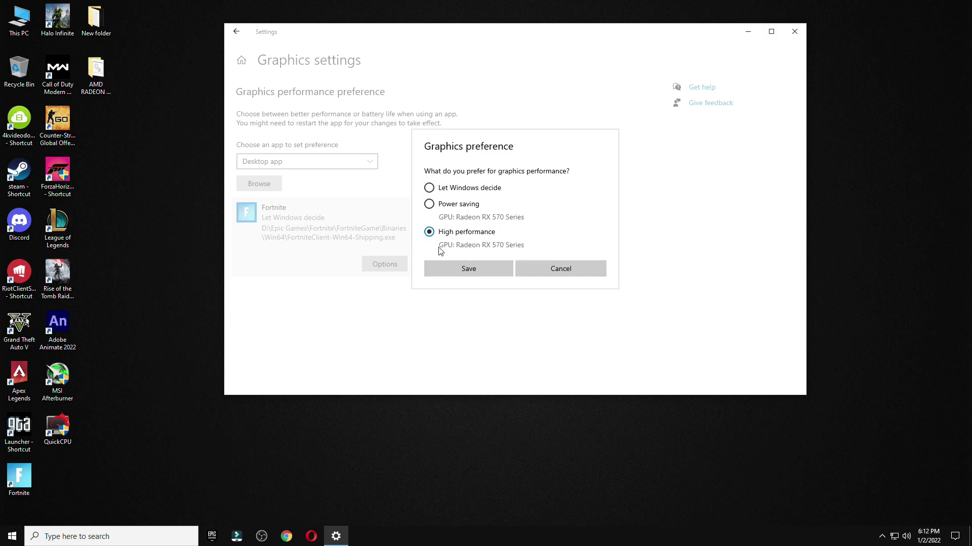
left_click(468, 271)
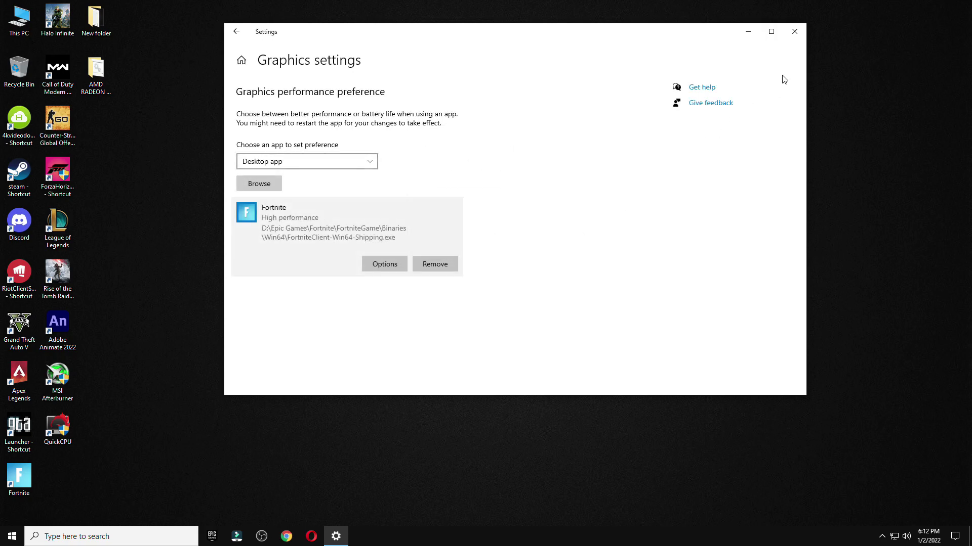
left_click(794, 31)
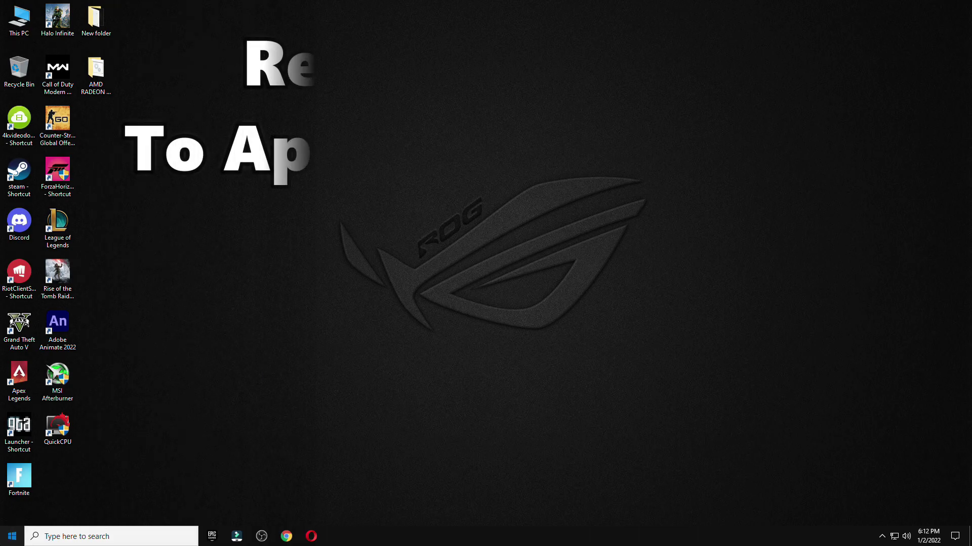
Restart the PC to apply the changes.
left_click(12, 536)
left_click(12, 514)
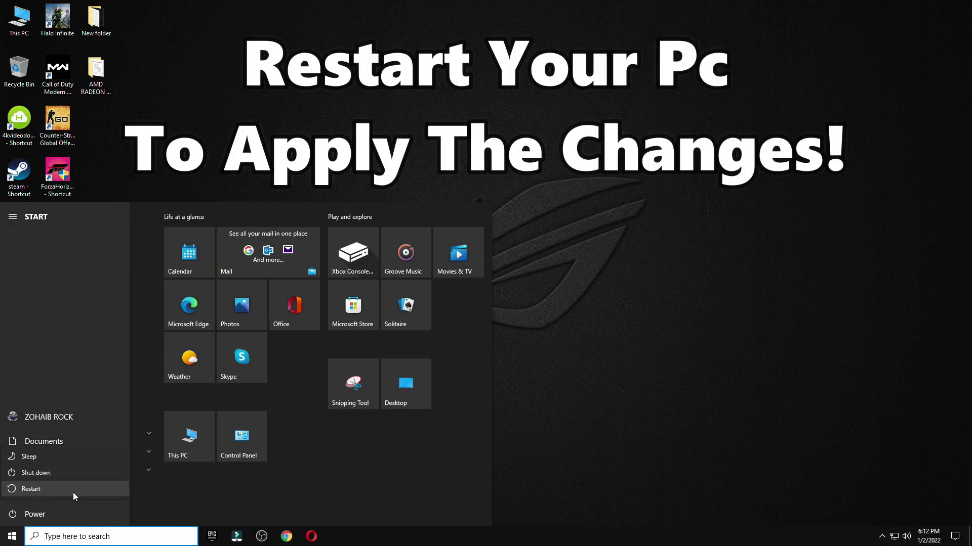